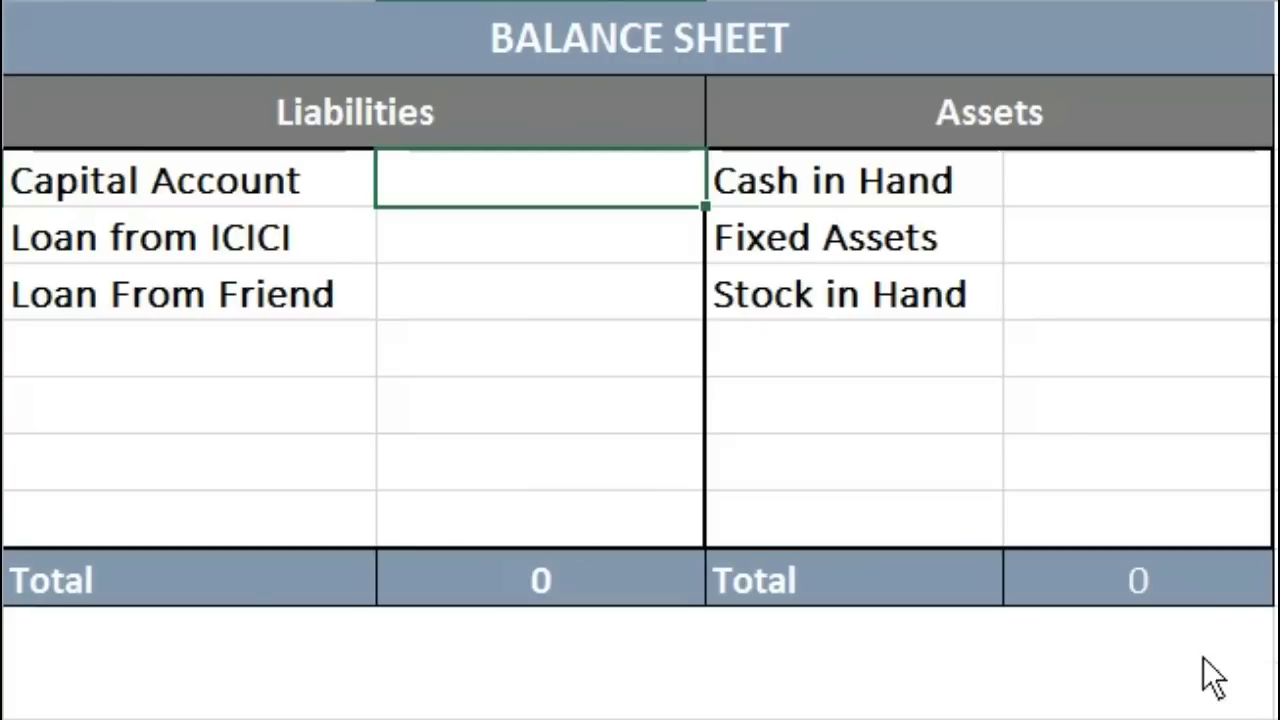
# Enter 200 as the Capital Account amount under Liabilities.
pyautogui.write('200')
pyautogui.press('Return')
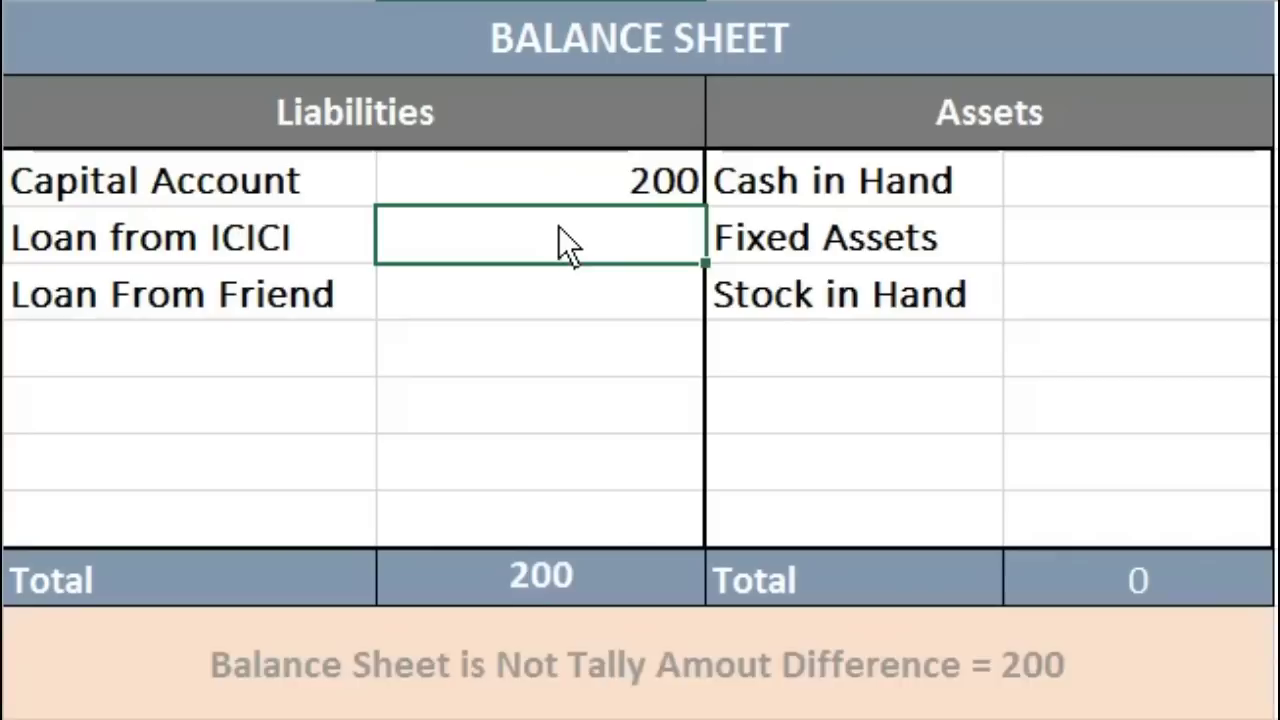
pyautogui.moveTo(588, 179); pyautogui.dragTo(652, 285)
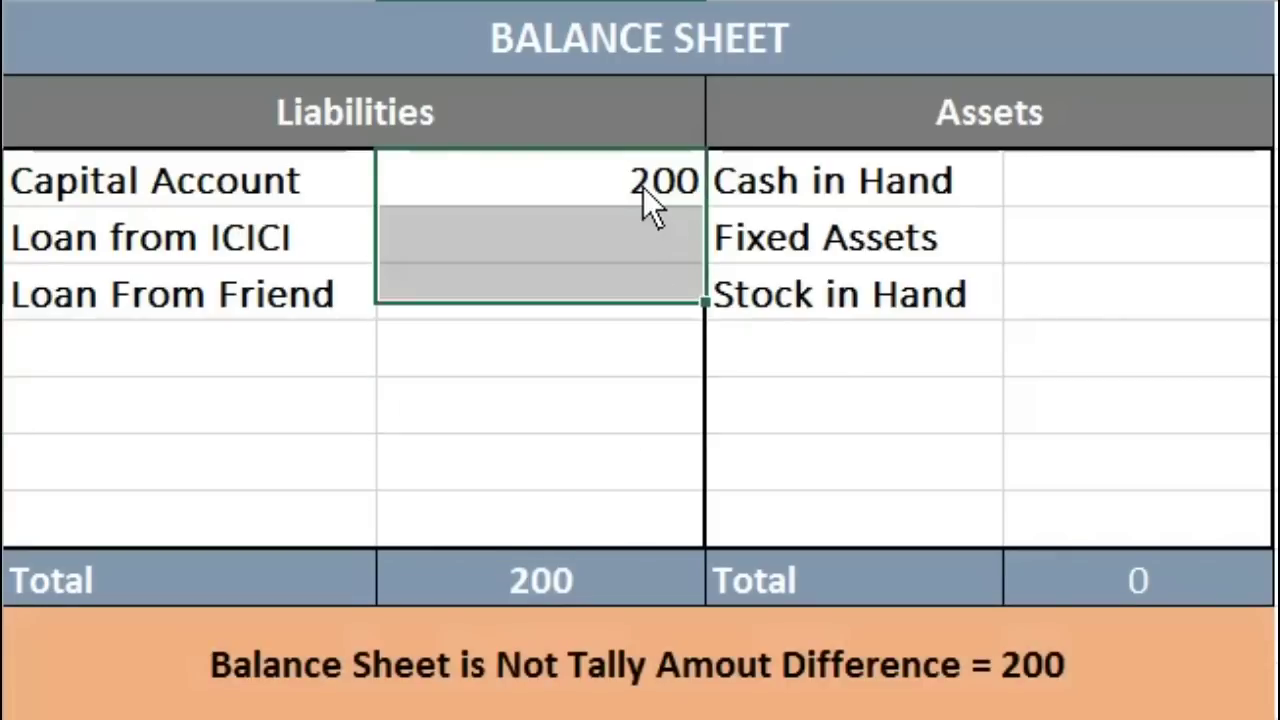
pyautogui.moveTo(643, 188); pyautogui.dragTo(642, 192)
pyautogui.click(612, 580)
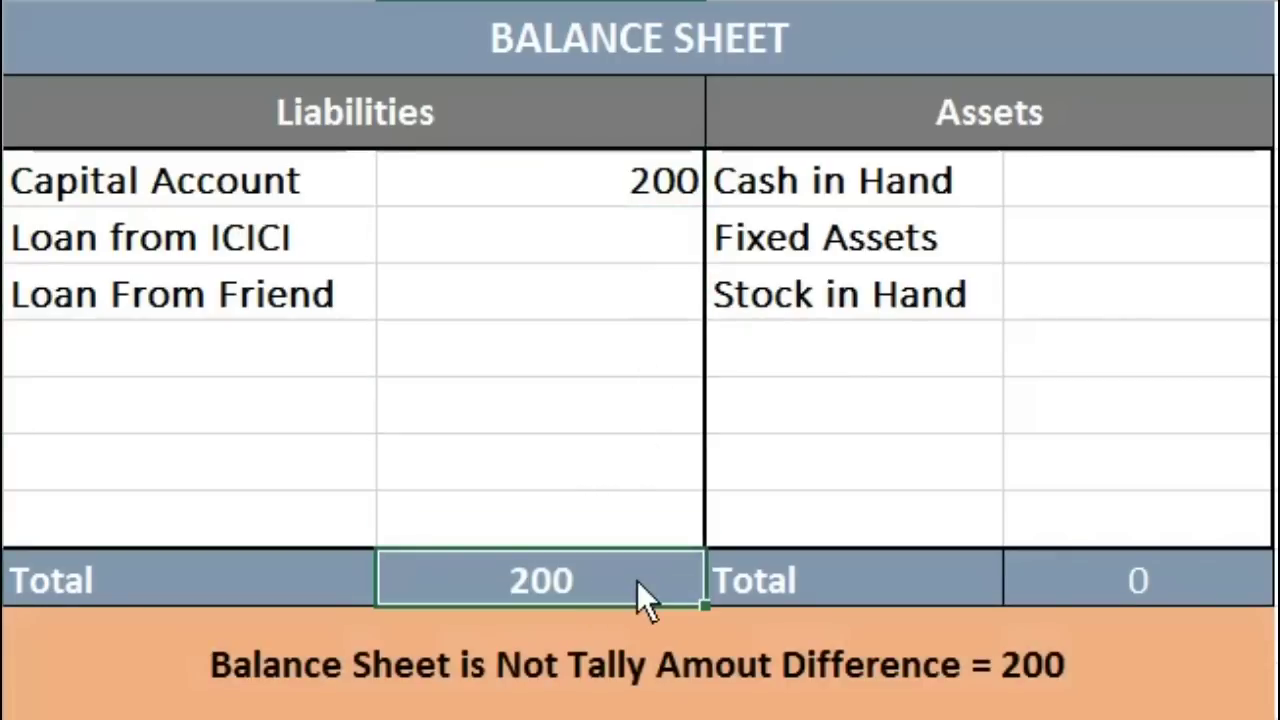
pyautogui.click(1097, 588)
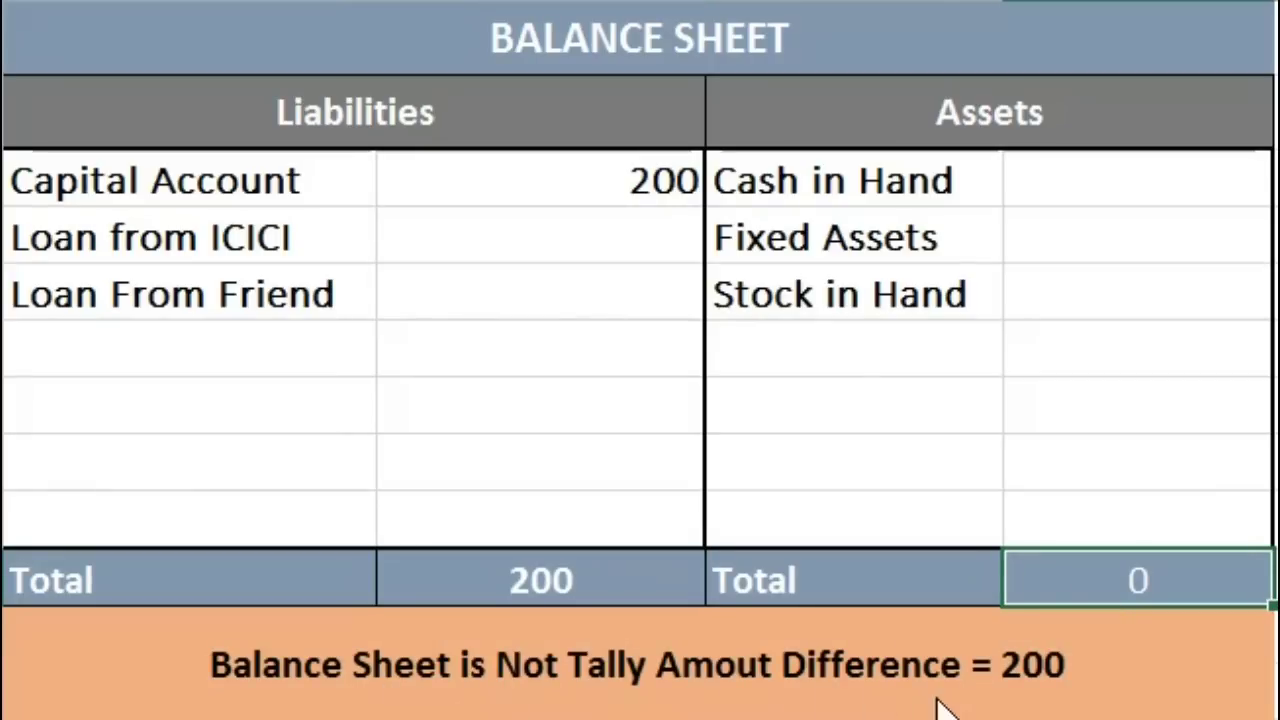
# Enter 200 as the Cash in Hand amount under Assets.
pyautogui.click(1101, 180)
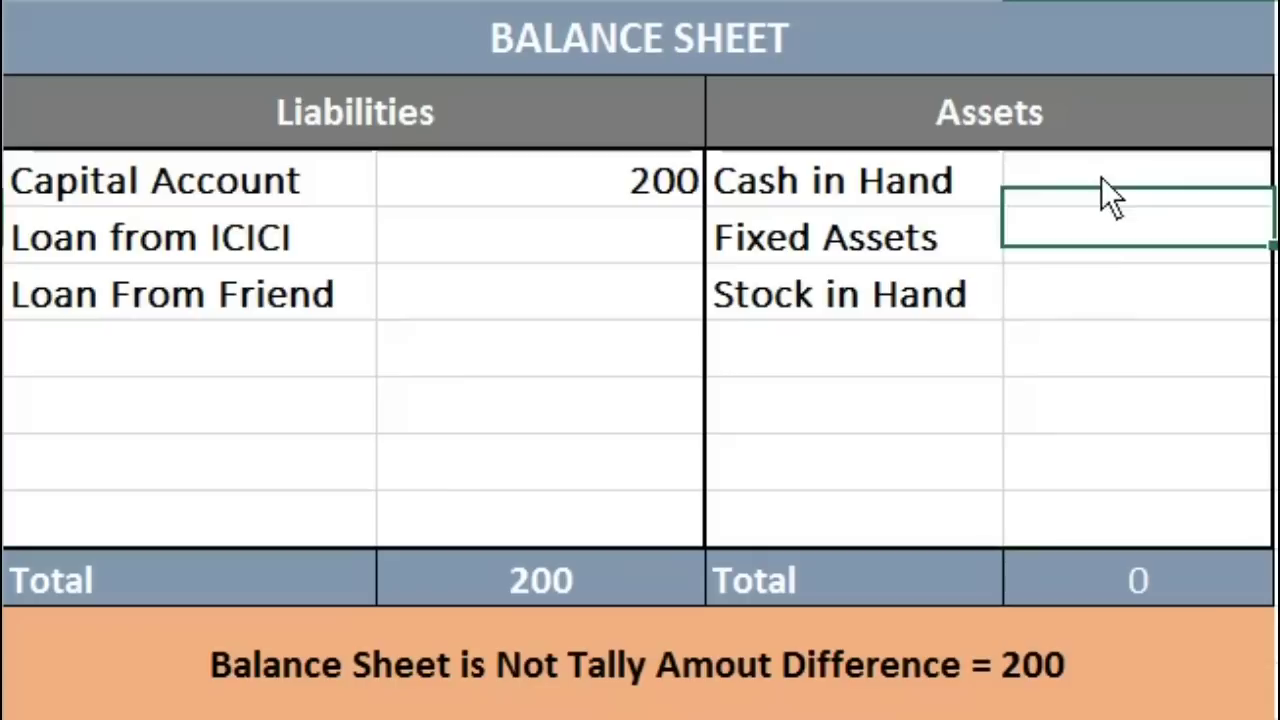
pyautogui.write('200')
pyautogui.press('Return')
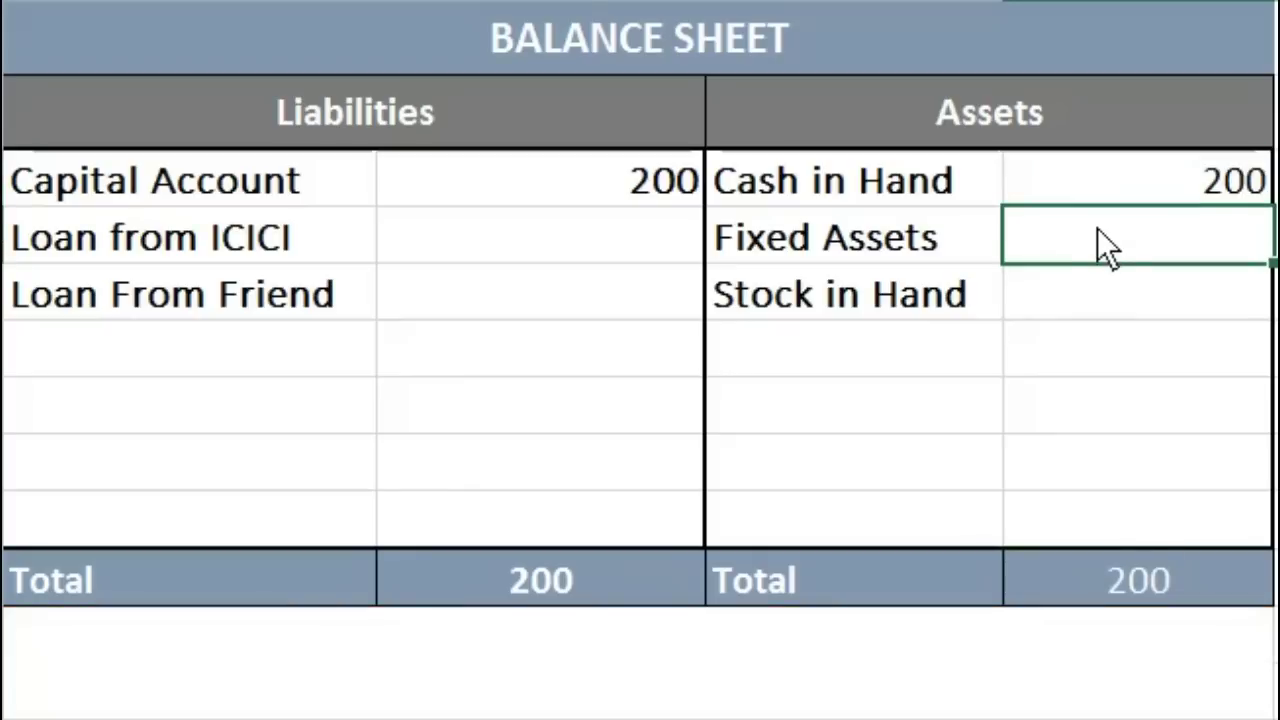
# Enter 300 as the Loan from ICICI amount under Liabilities.
pyautogui.click(623, 238)
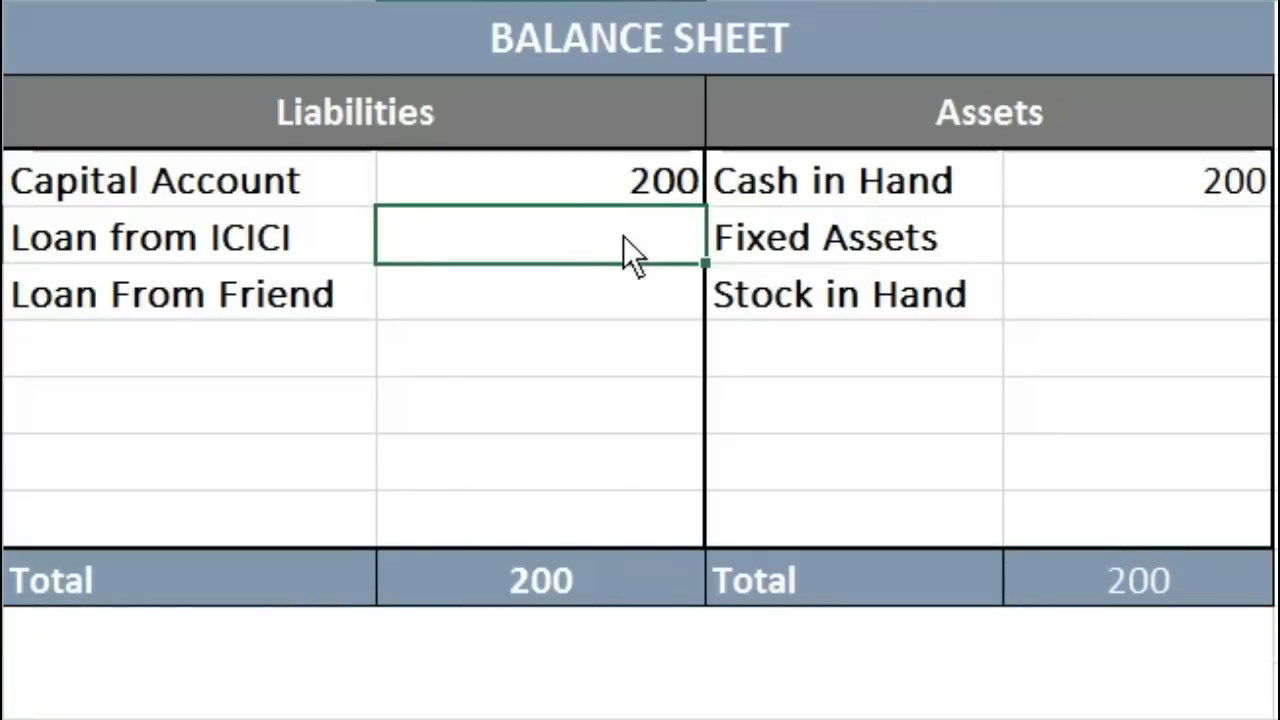
pyautogui.write('300')
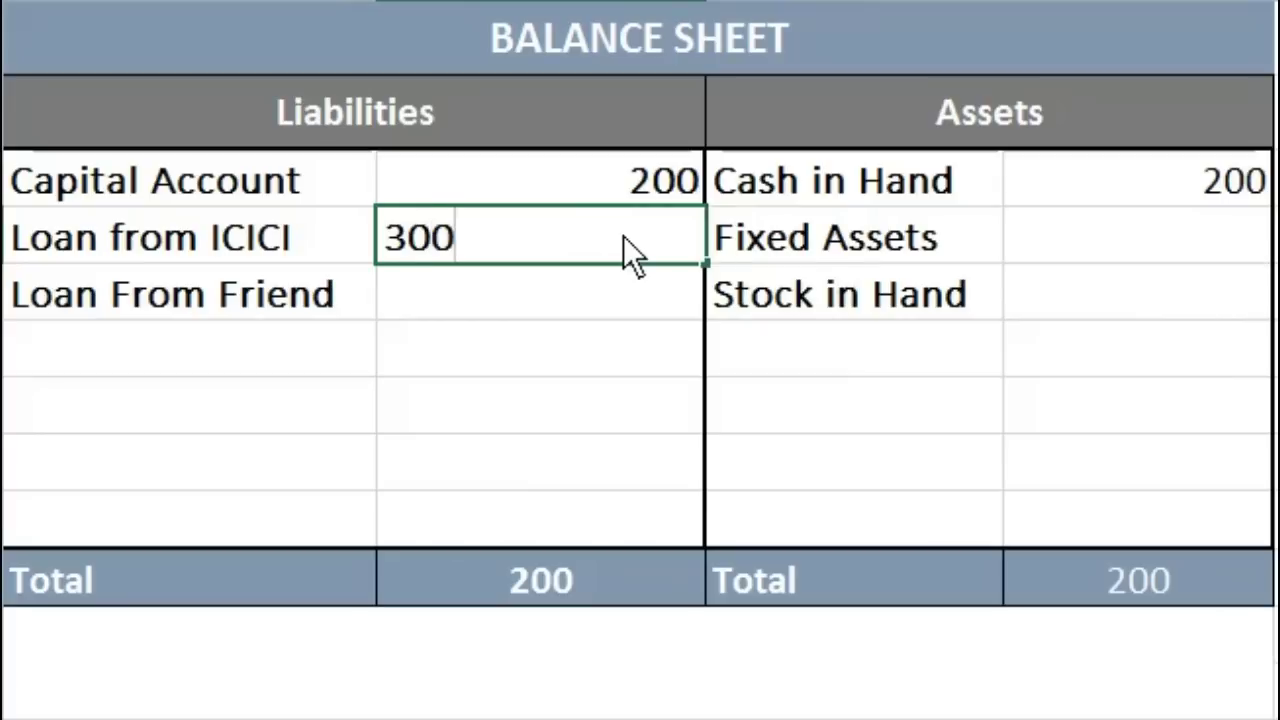
pyautogui.press('Return')
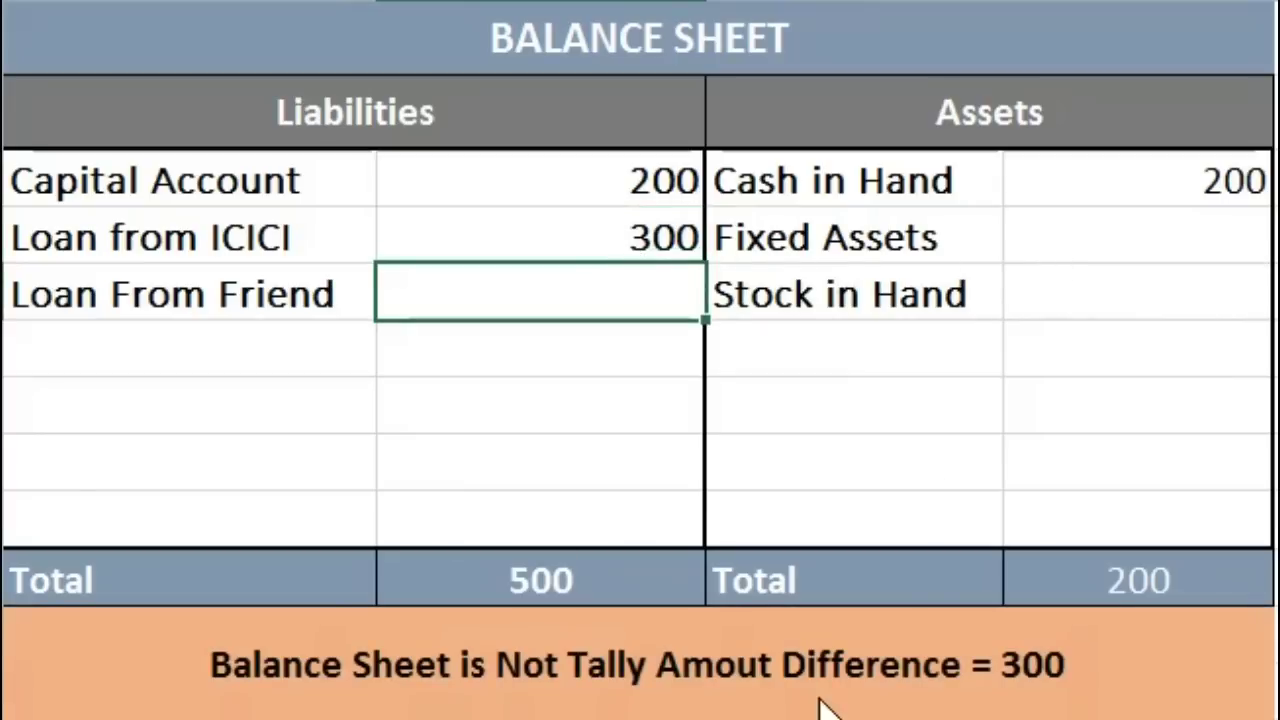
# Enter 350 as the Fixed Assets amount under Assets.
pyautogui.click(1095, 255)
pyautogui.write('350')
pyautogui.press('Return')
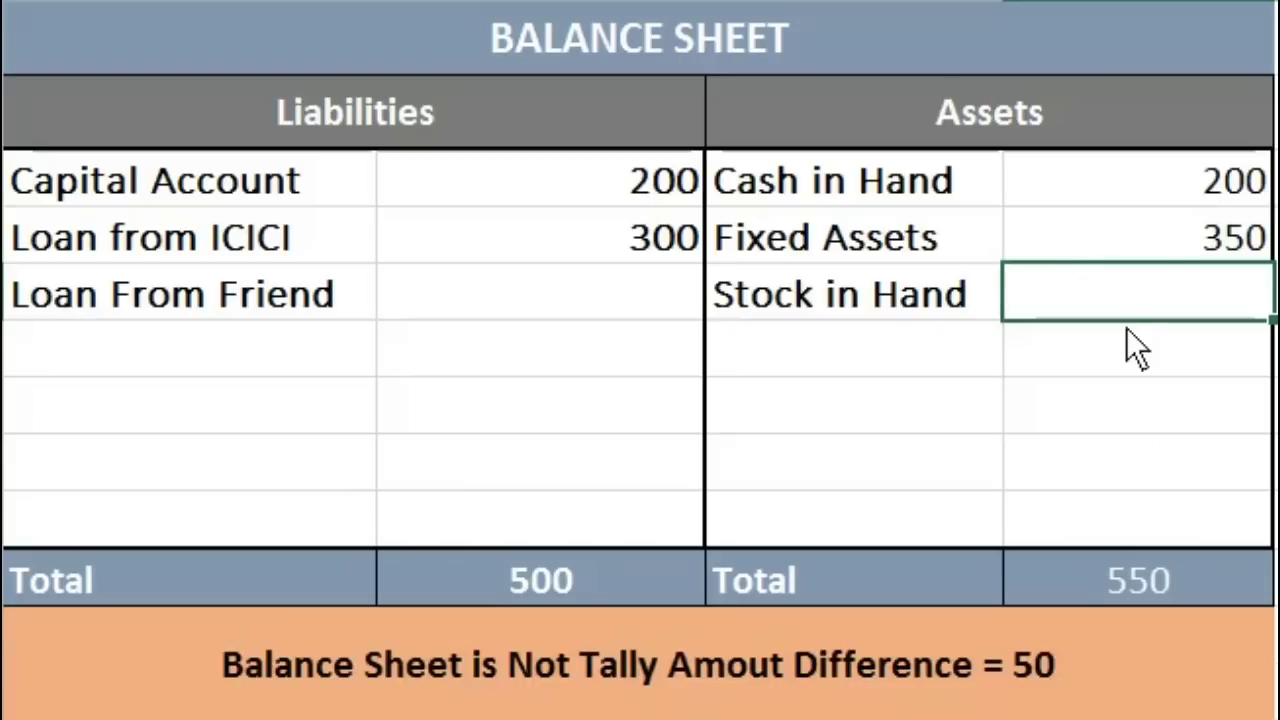
pyautogui.click(1155, 238)
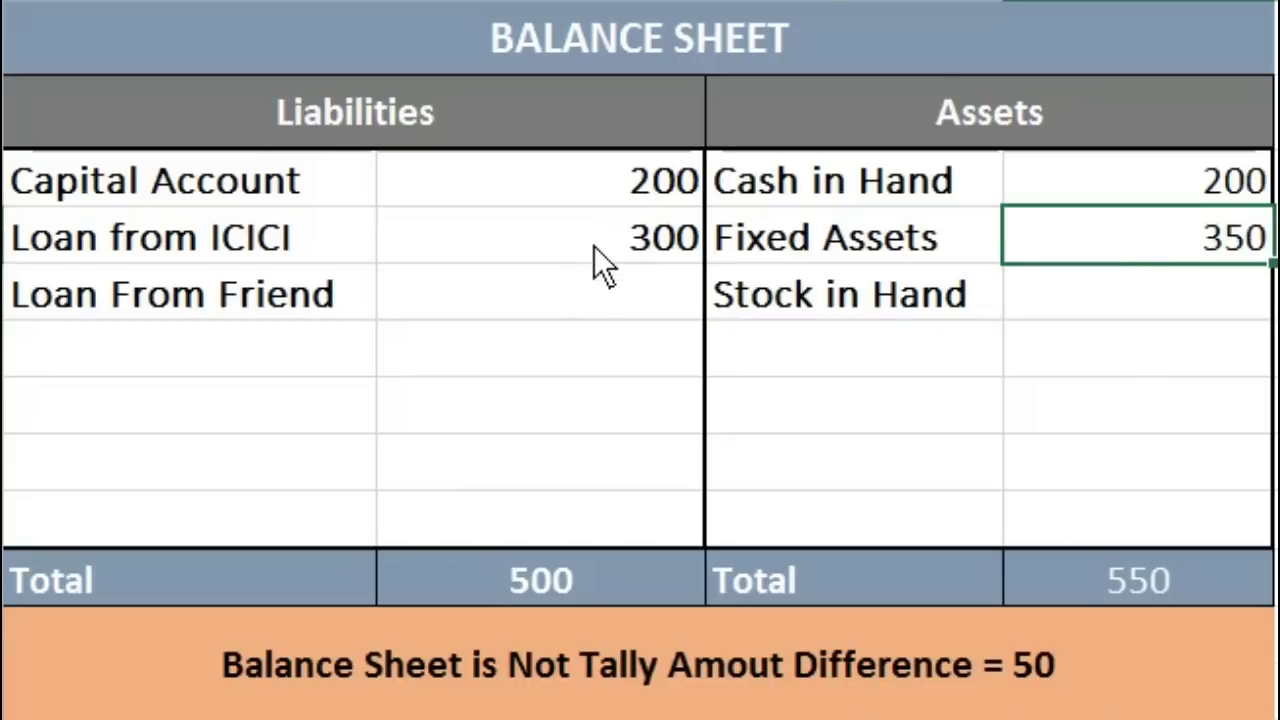
pyautogui.click(594, 246)
pyautogui.click(1164, 238)
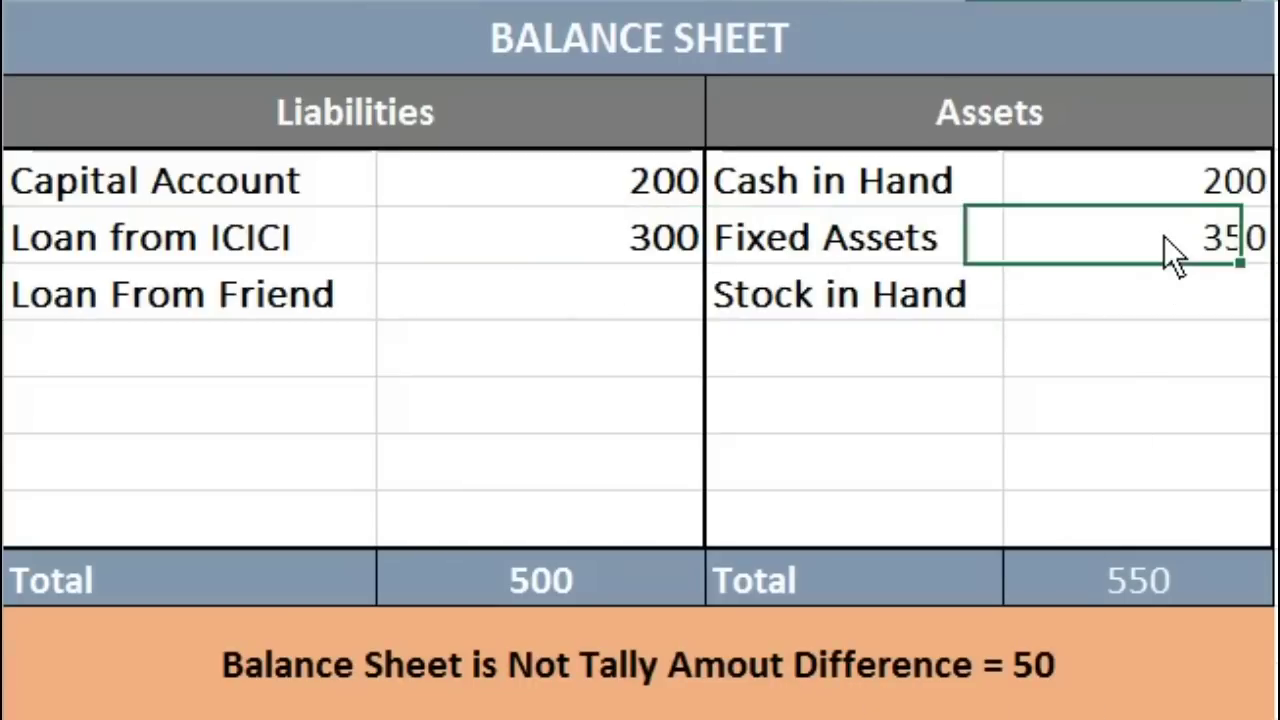
pyautogui.click(645, 250)
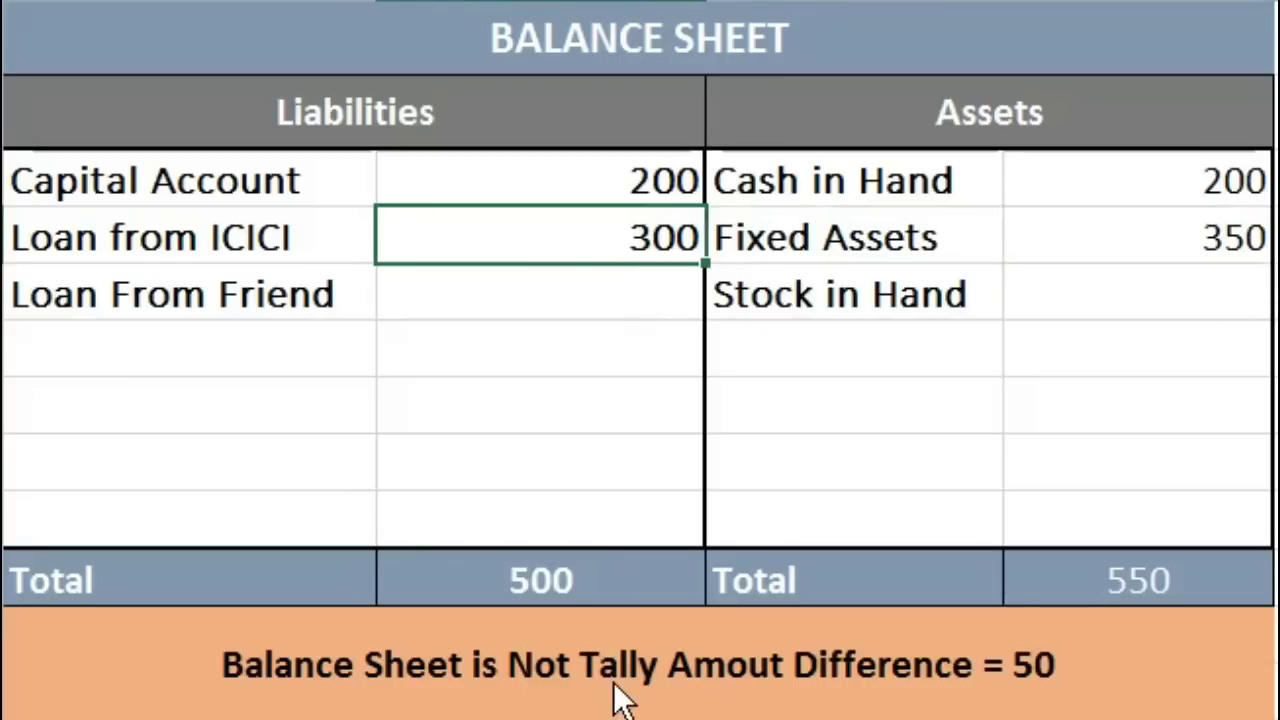
# Clear the contents of the merged difference-message cell below the totals.
pyautogui.click(733, 693)
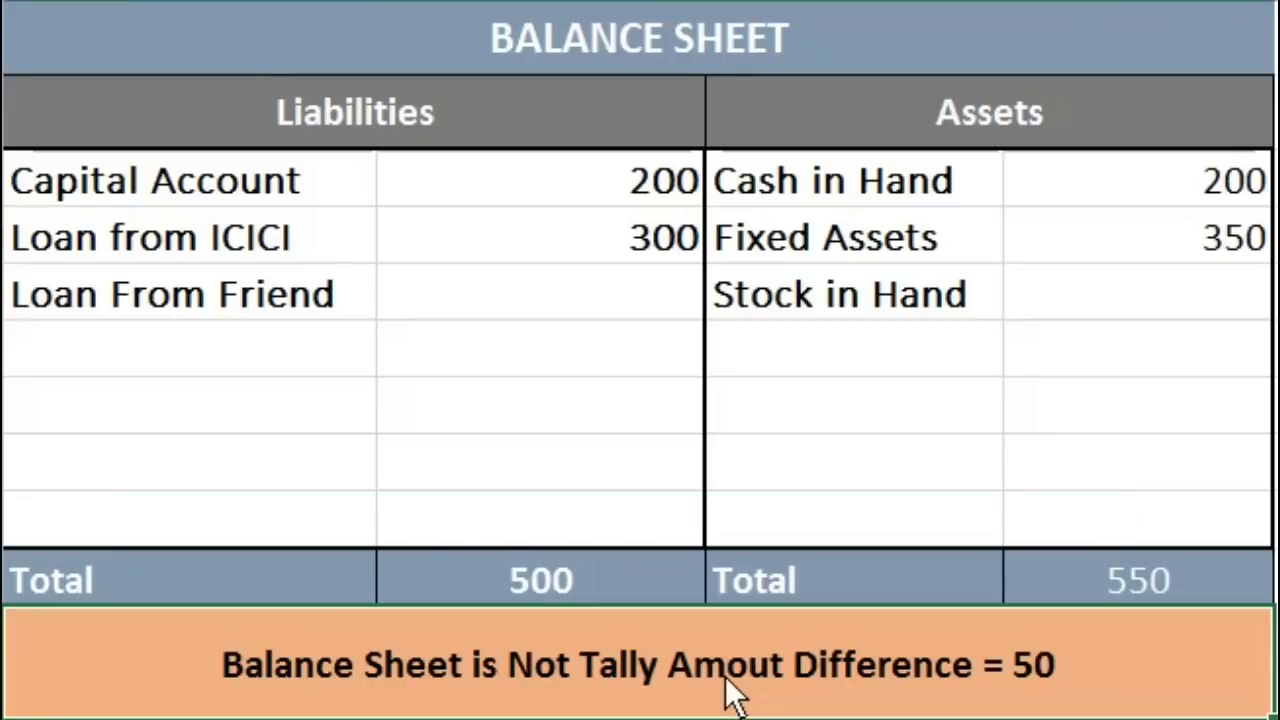
pyautogui.press('Delete')
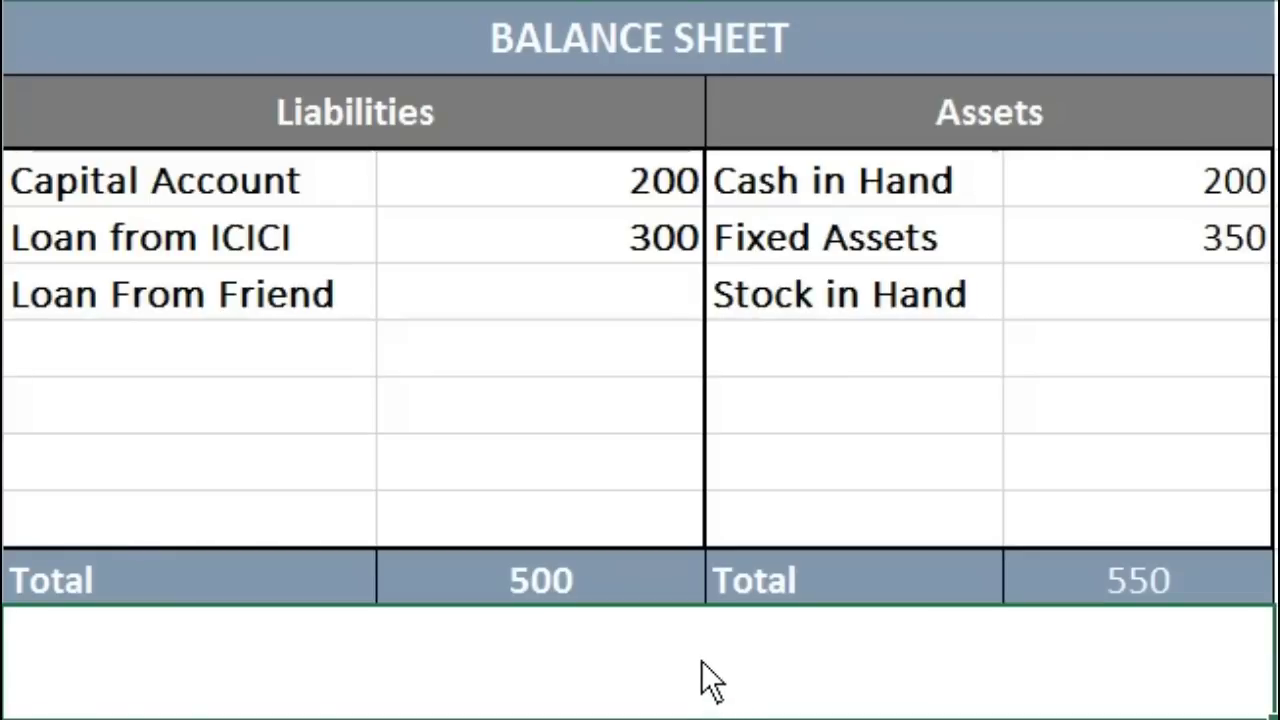
pyautogui.write('=if')
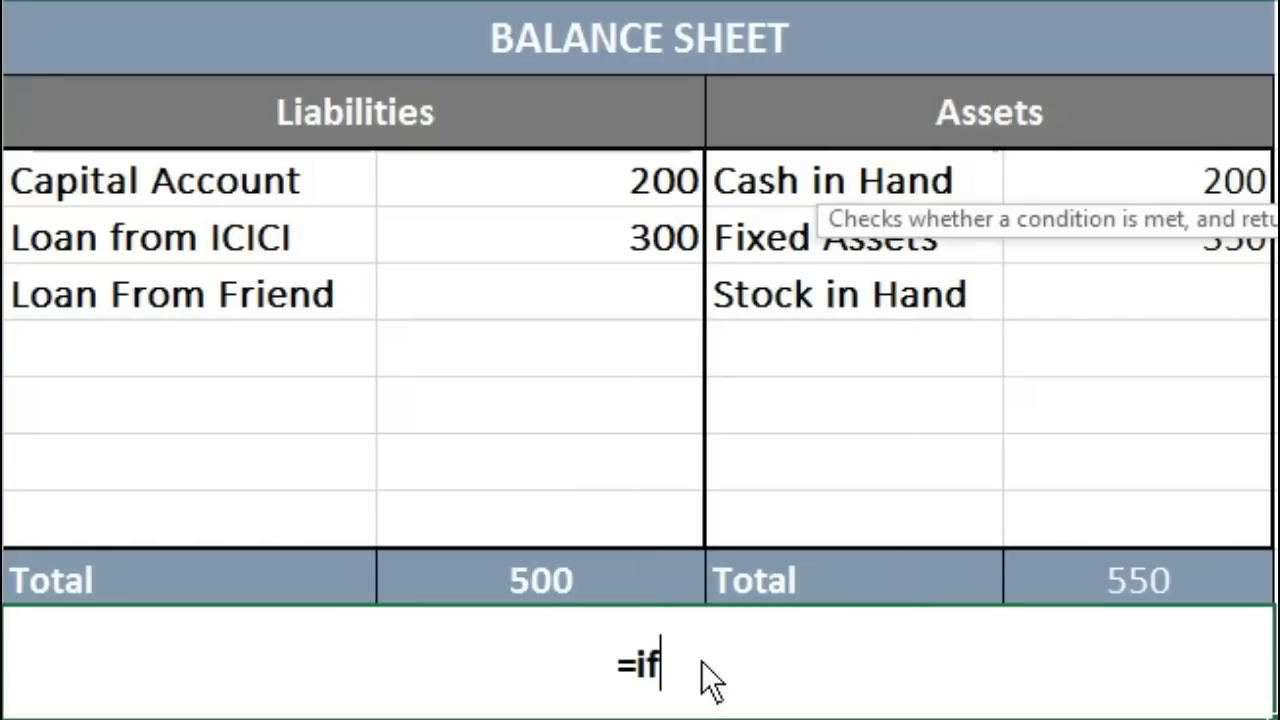
pyautogui.press('BackSpace')
pyautogui.press('BackSpace')
pyautogui.write('IF')
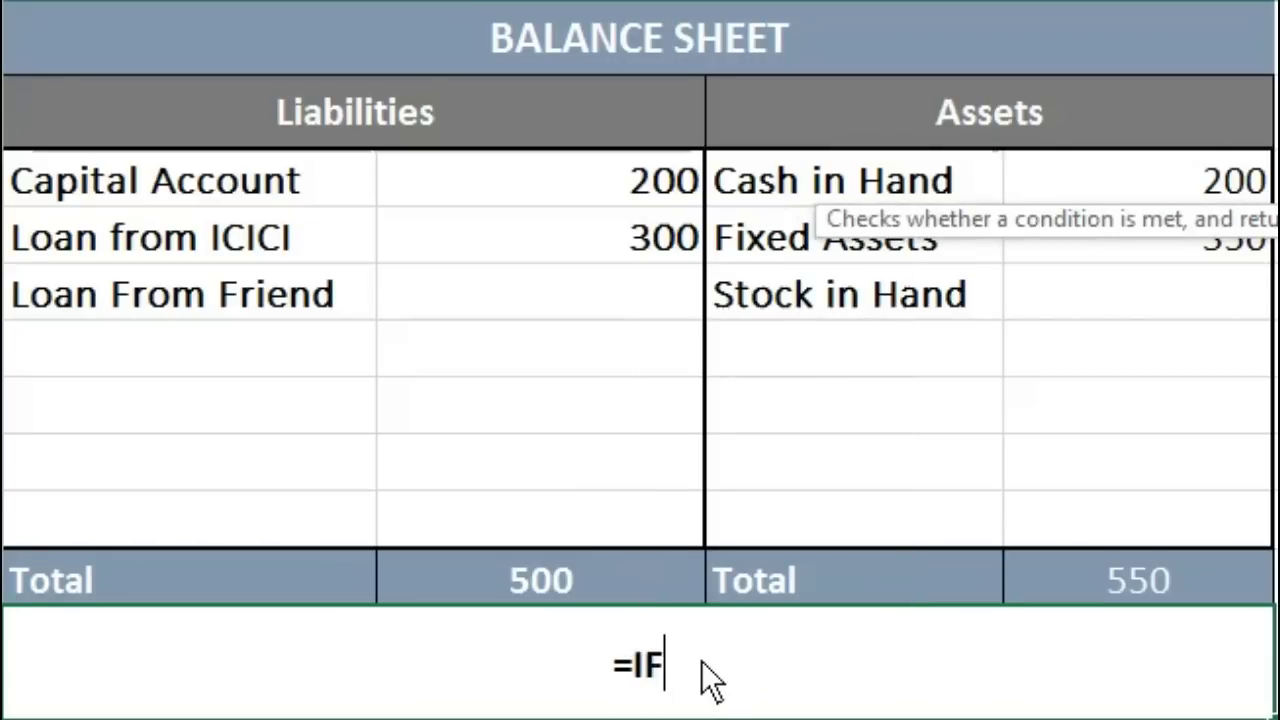
pyautogui.write('(')
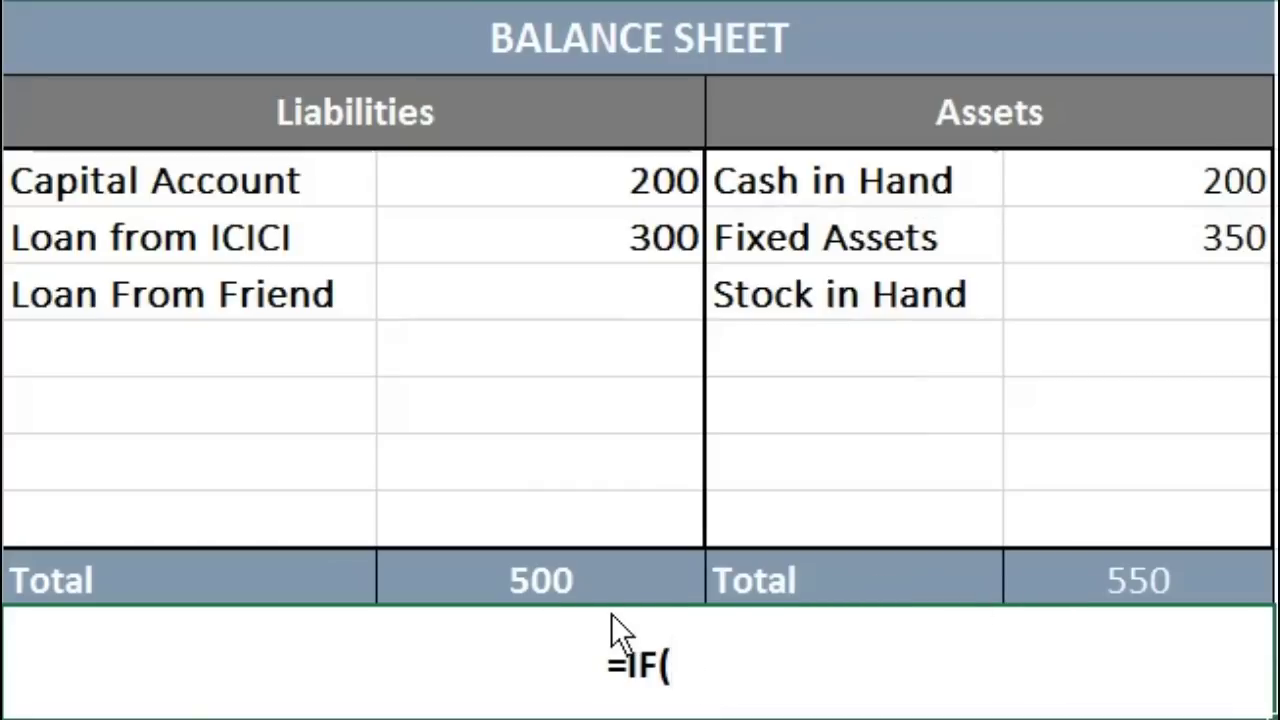
pyautogui.press('Escape')
# Enter AutoSum formulas in the Liabilities and Assets total cells to add up the amounts above each.
pyautogui.click(595, 580)
pyautogui.hotkey('alt', '=')
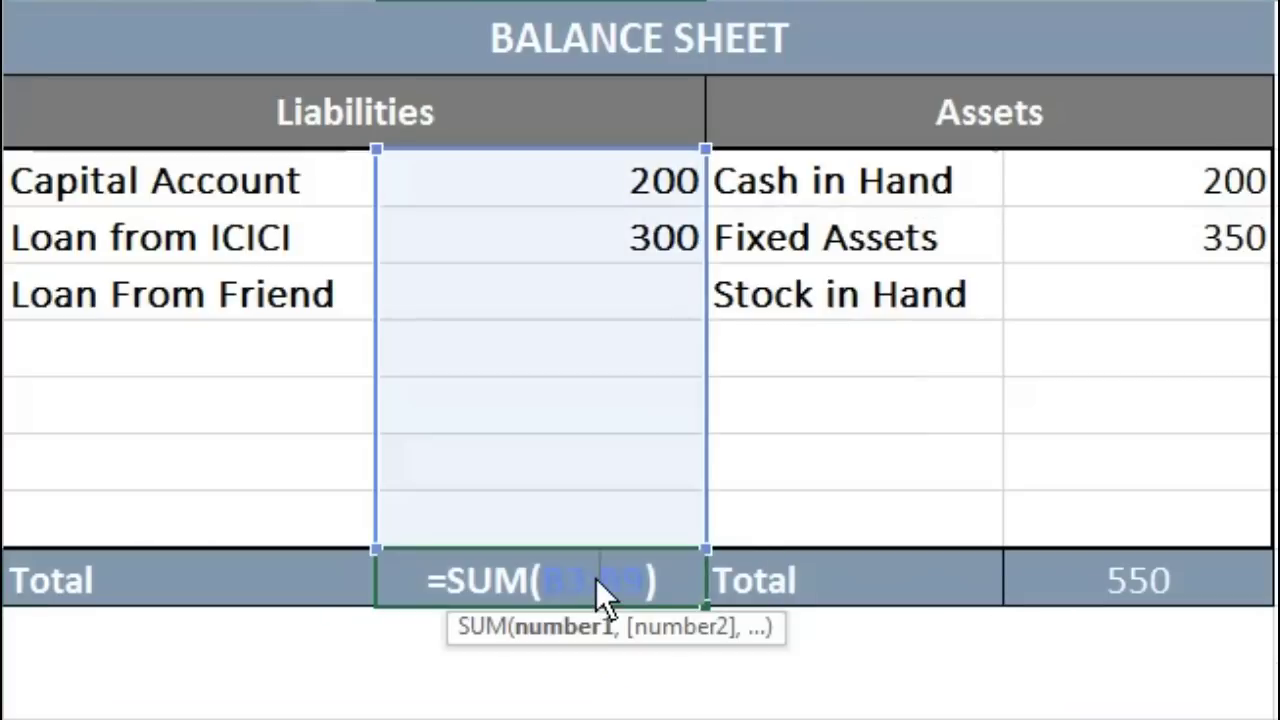
pyautogui.press('Return')
pyautogui.click(1081, 588)
pyautogui.hotkey('alt', '=')
pyautogui.press('Return')
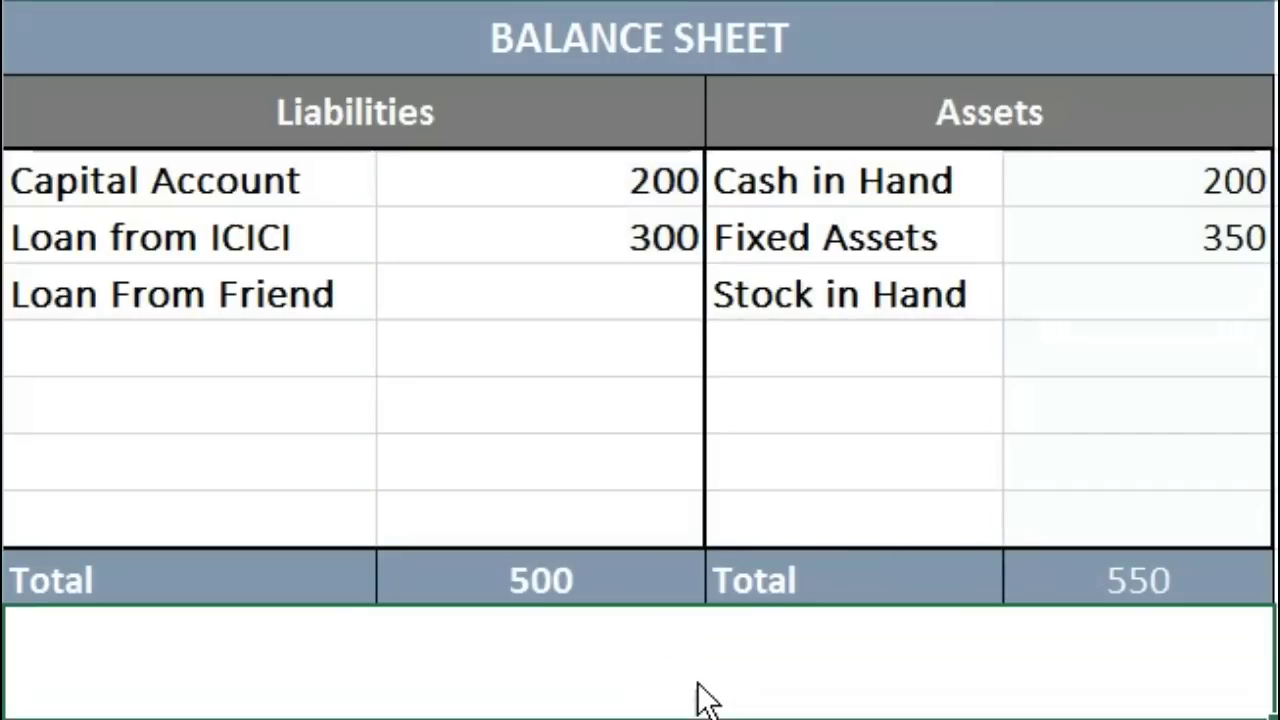
# Begin an IF formula in the merged cell below the totals, returning empty text "" when B10=D10.
pyautogui.write('=IF(')
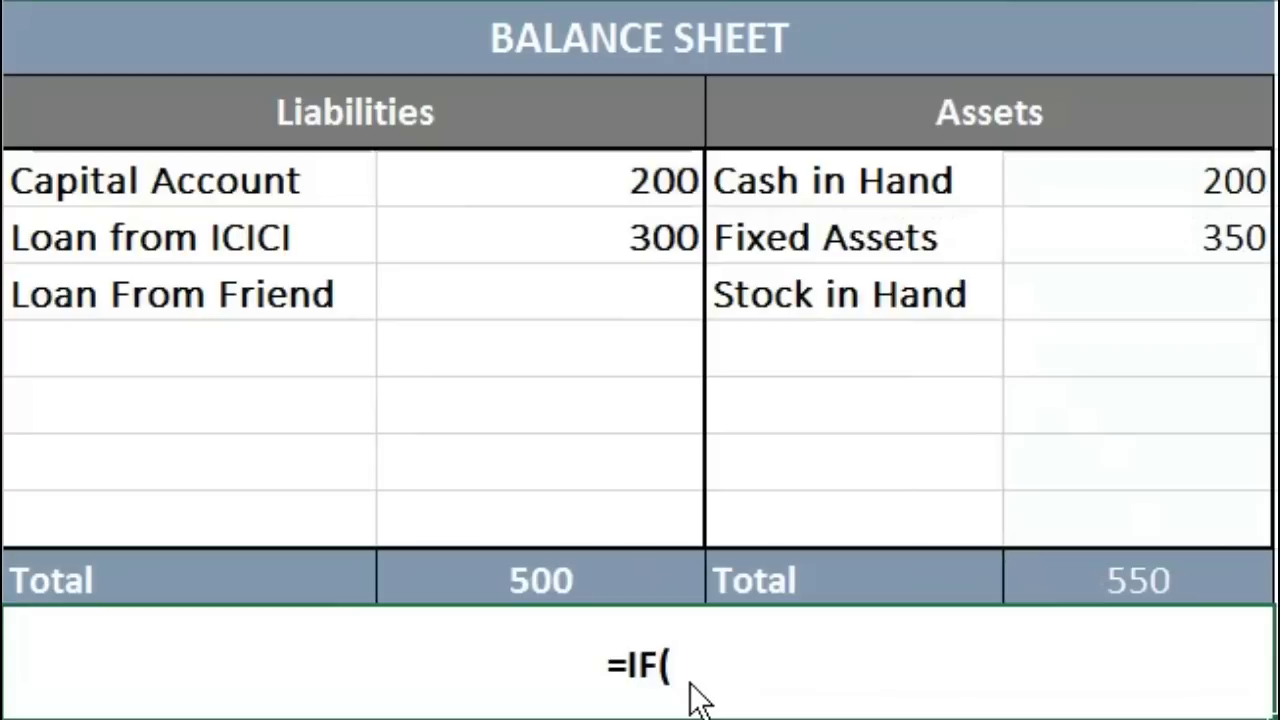
pyautogui.click(588, 580)
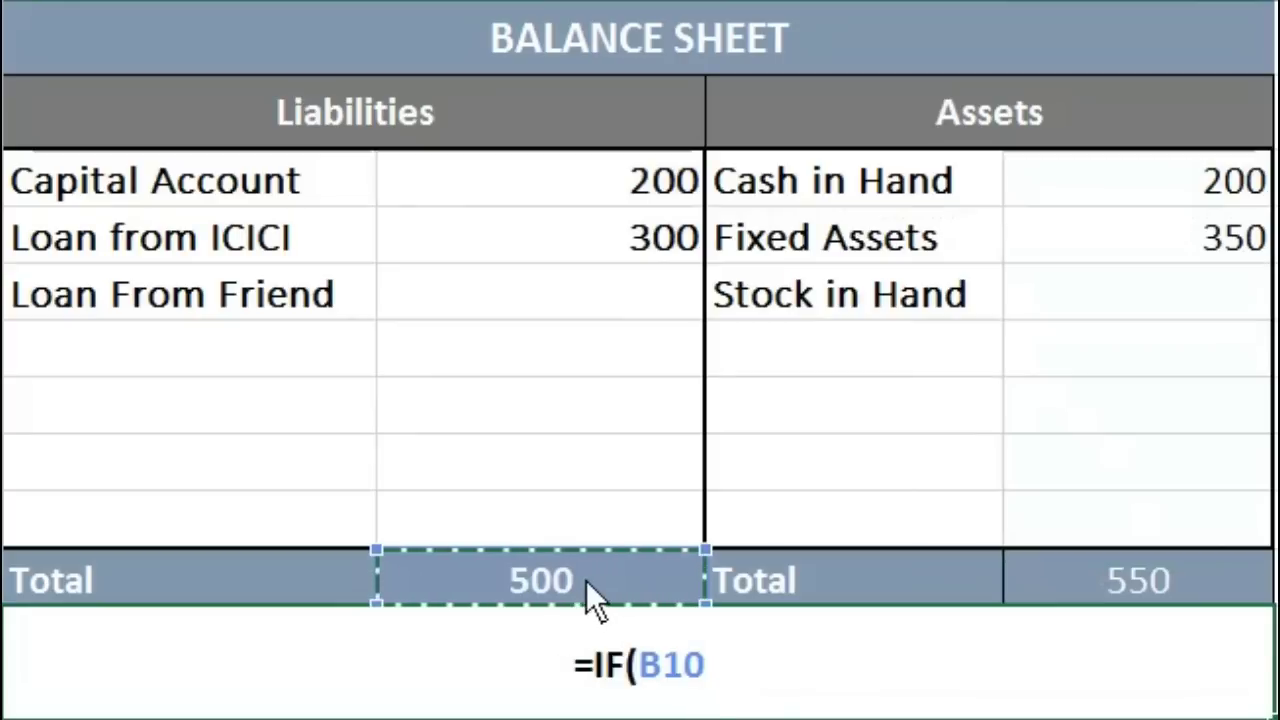
pyautogui.write('=')
pyautogui.click(1056, 580)
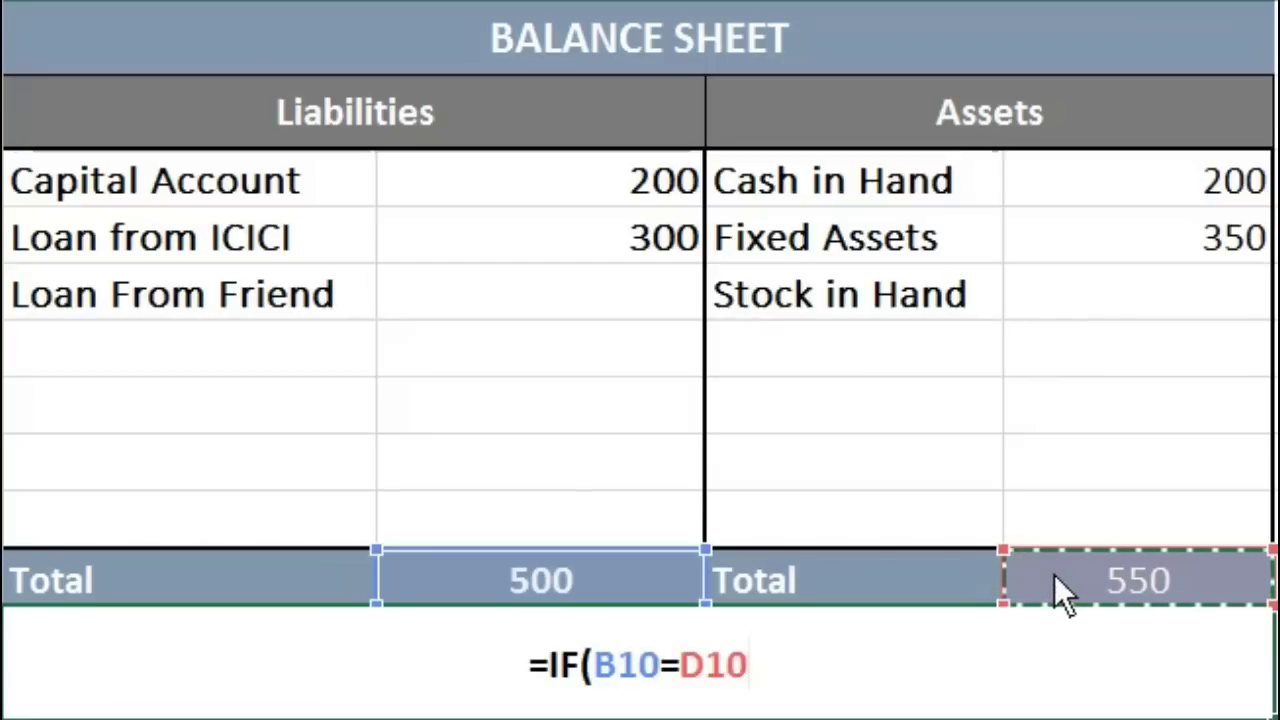
pyautogui.write(',"')
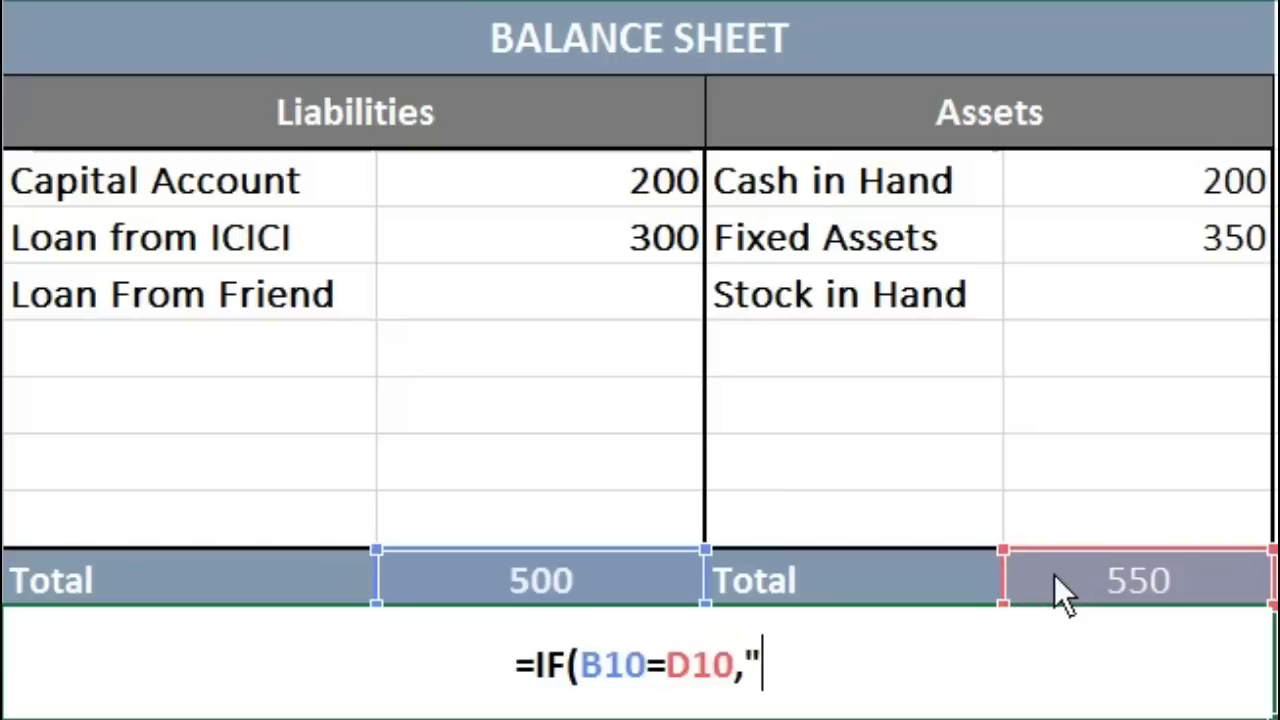
pyautogui.write('"')
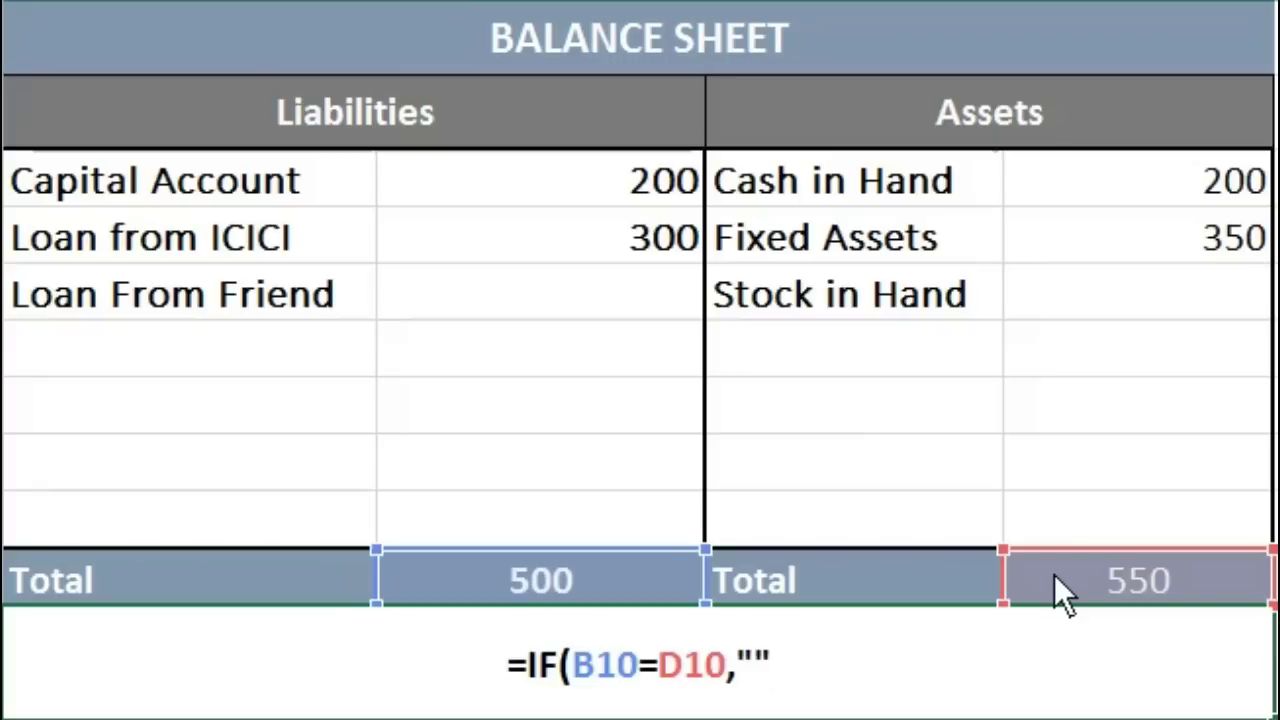
pyautogui.write(',')
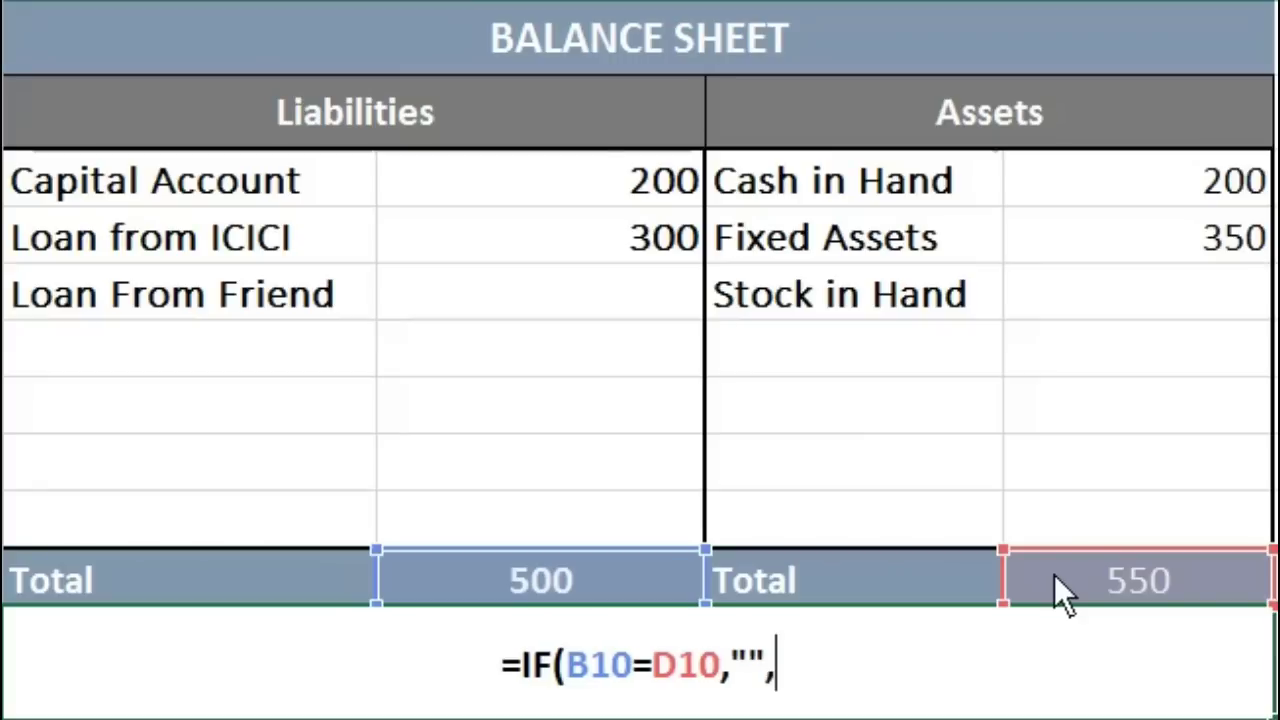
# Add a nested IF as the formula's false result, with B10>D10 as its condition.
pyautogui.write('IF(')
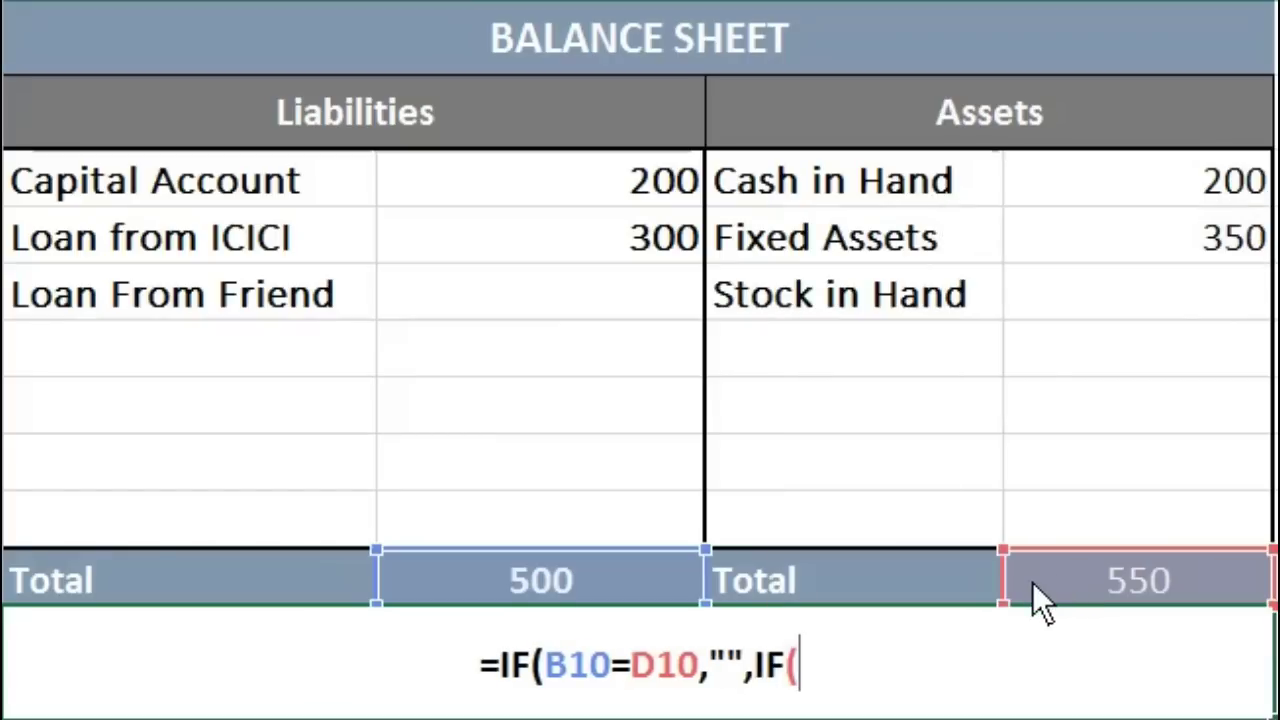
pyautogui.click(607, 578)
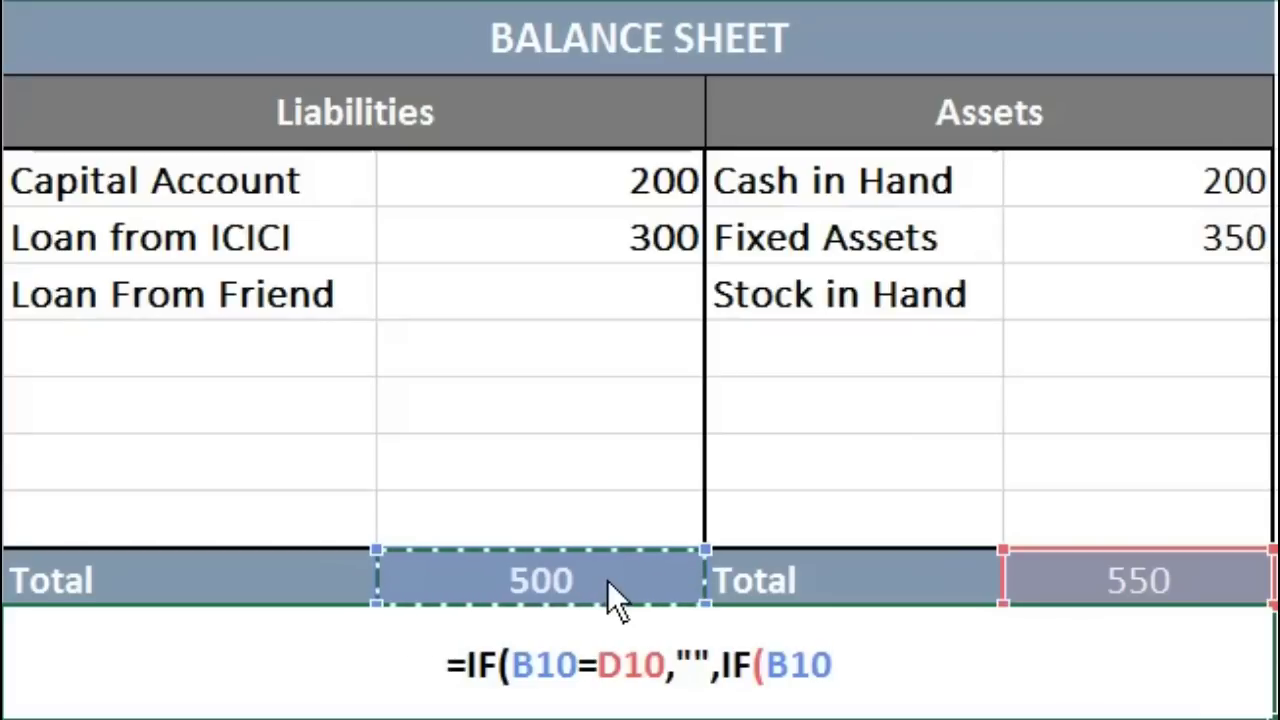
pyautogui.write('>')
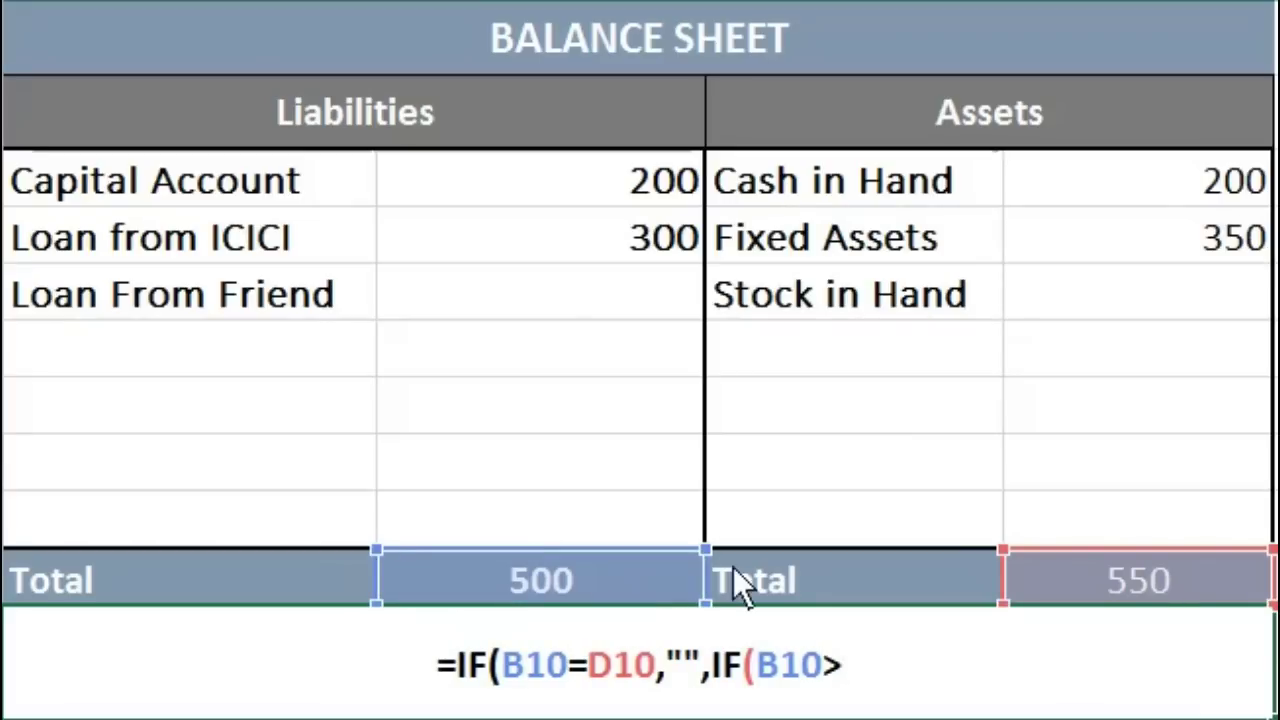
pyautogui.click(1068, 585)
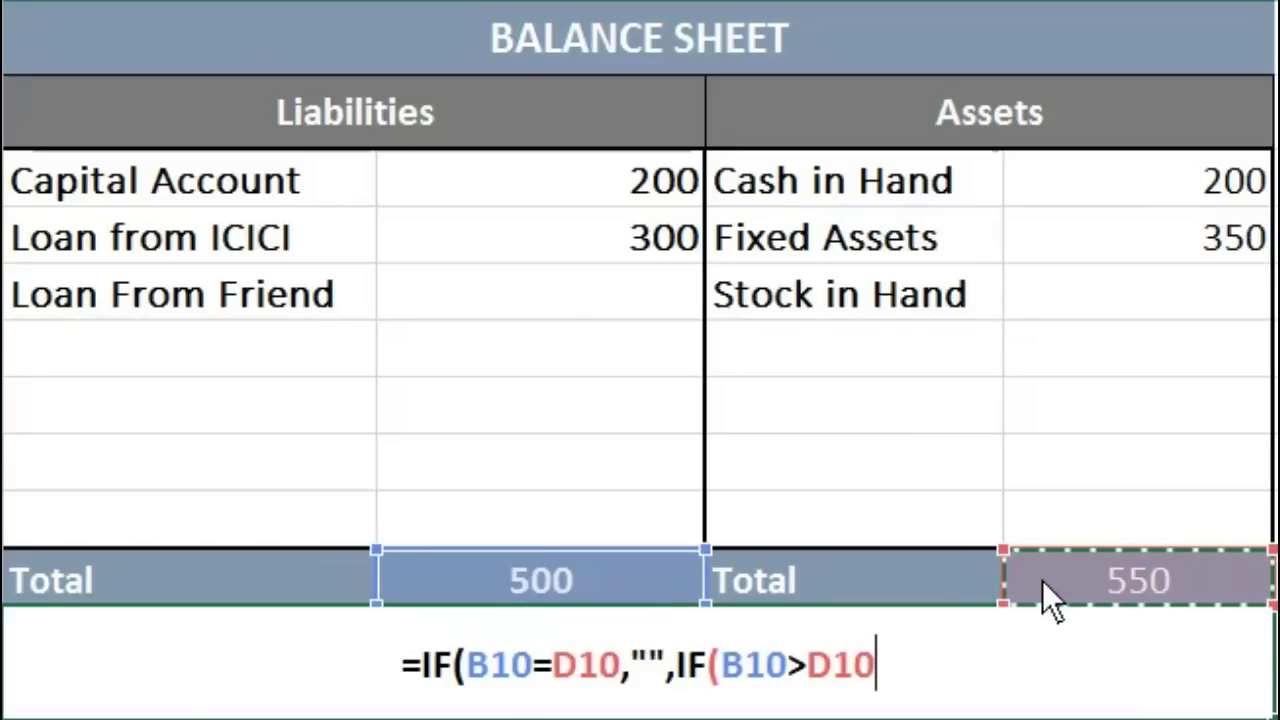
pyautogui.write(',')
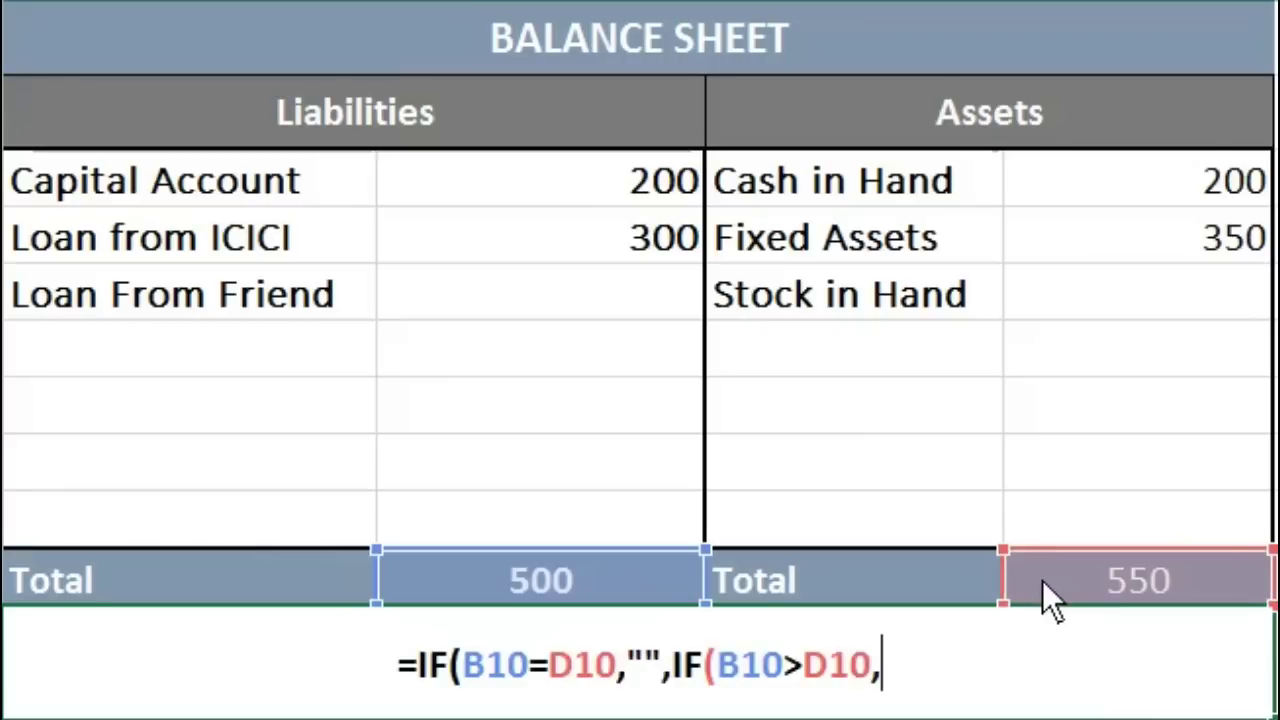
# Make the nested IF return B10-D10 when true and D10-B10 when false, and close its parenthesis.
pyautogui.write('B')
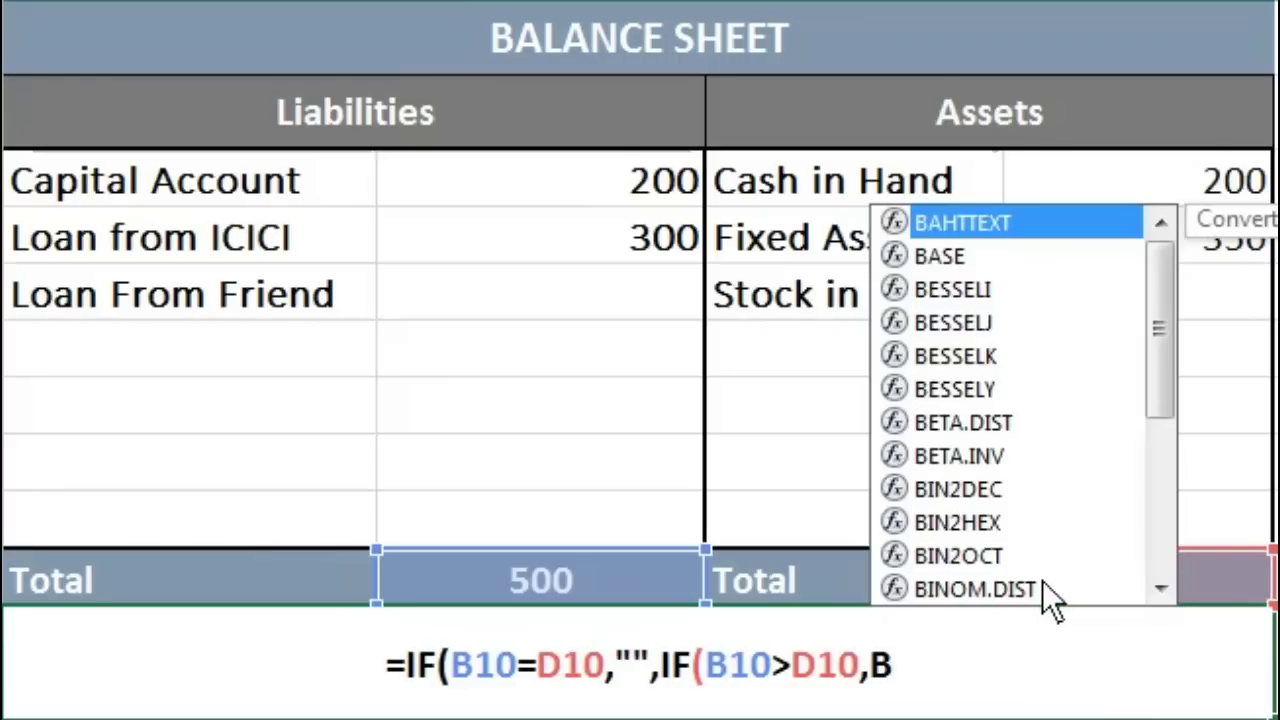
pyautogui.write('1')
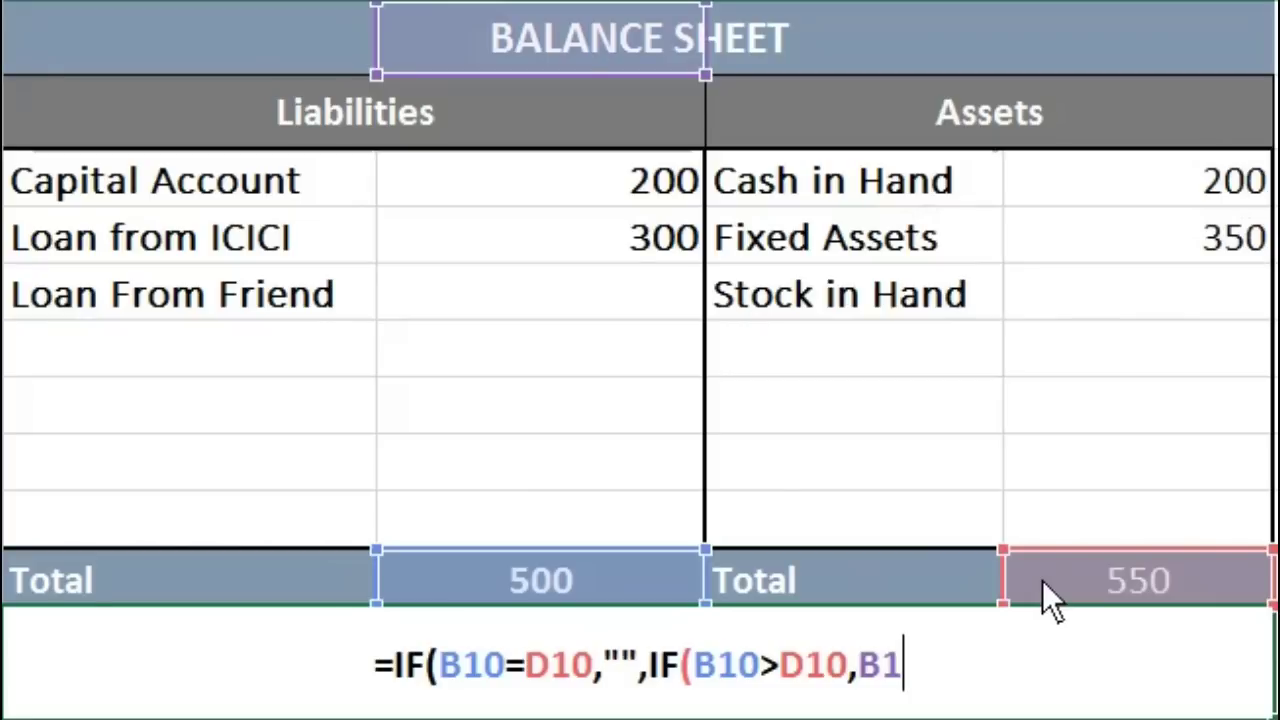
pyautogui.write('0')
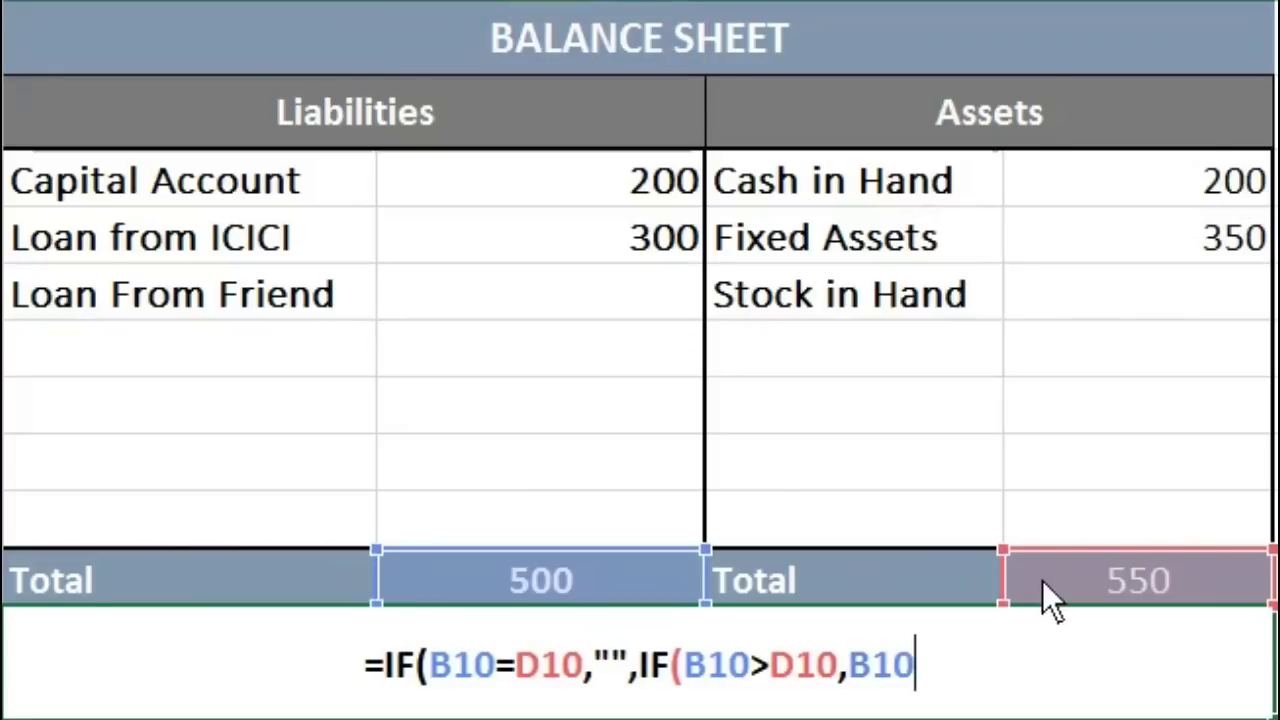
pyautogui.write('-D10')
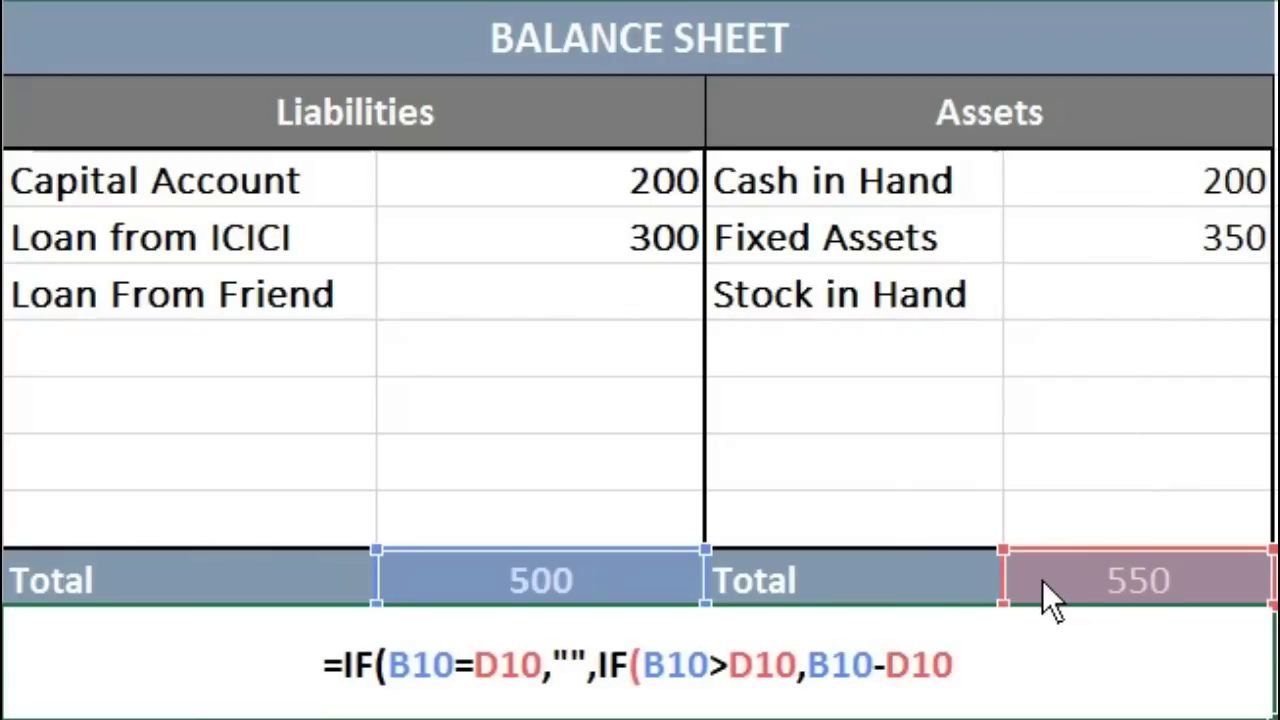
pyautogui.write(',')
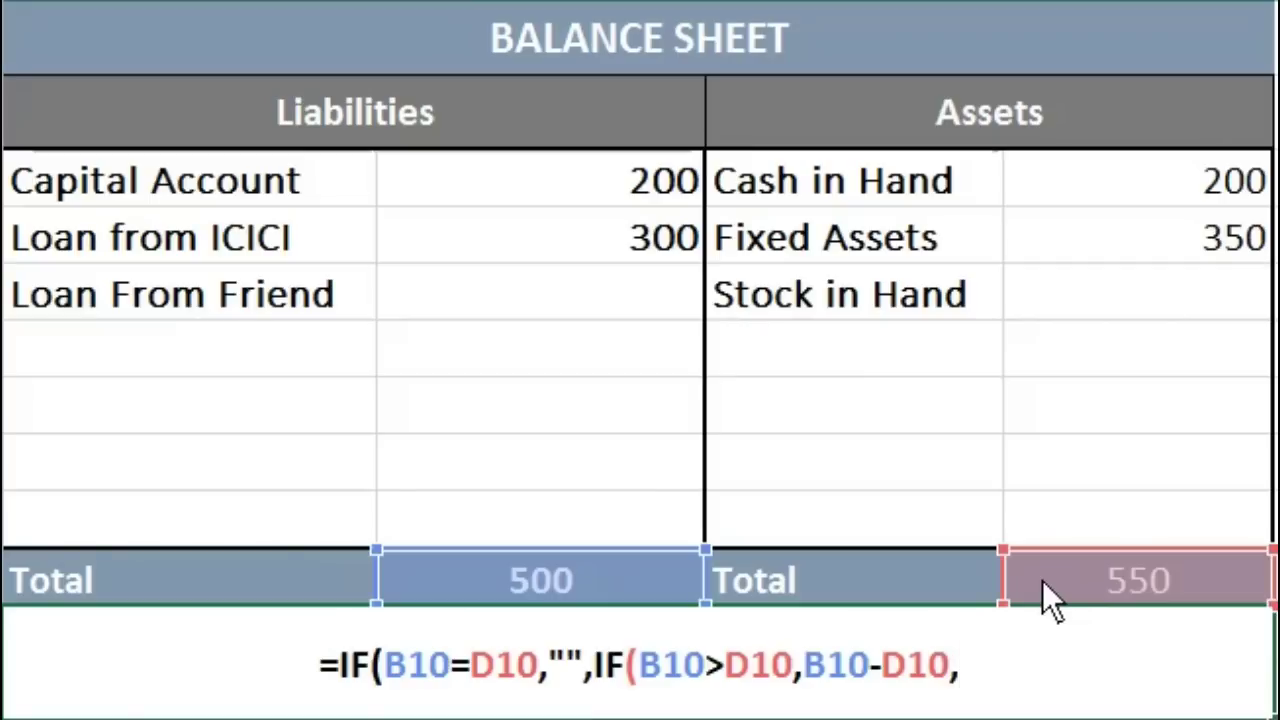
pyautogui.write('D10-')
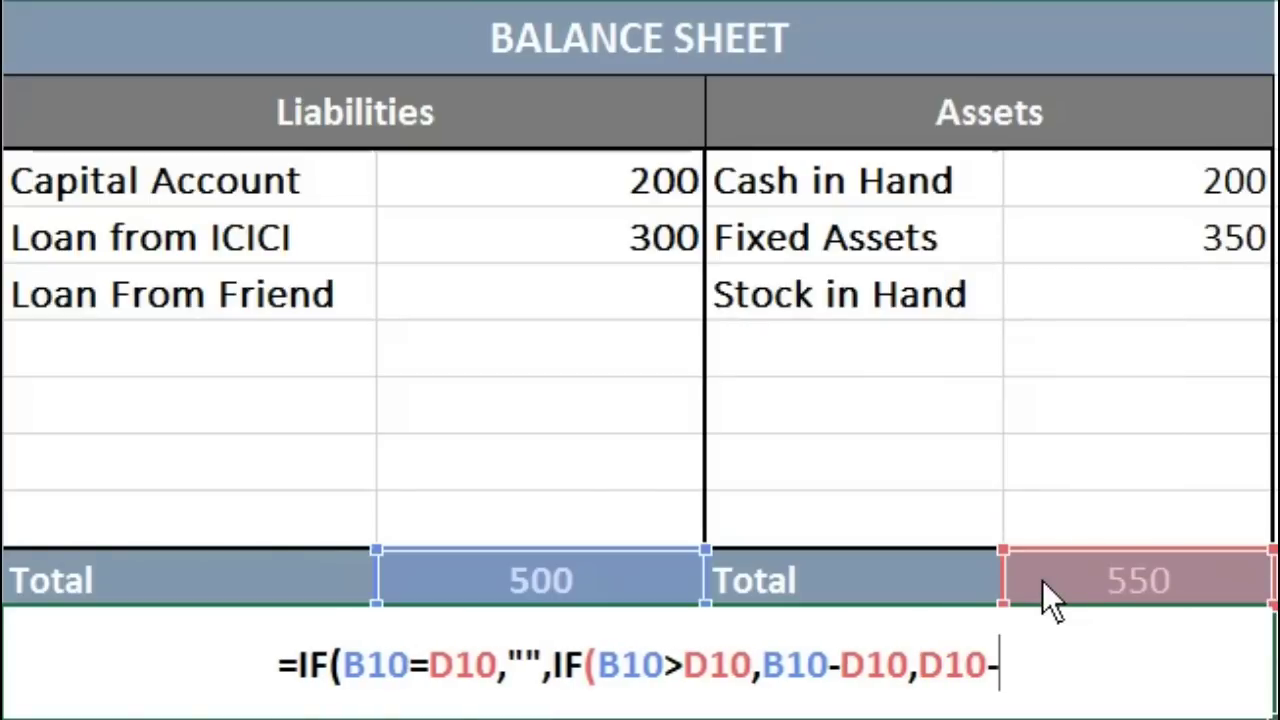
pyautogui.write('B10')
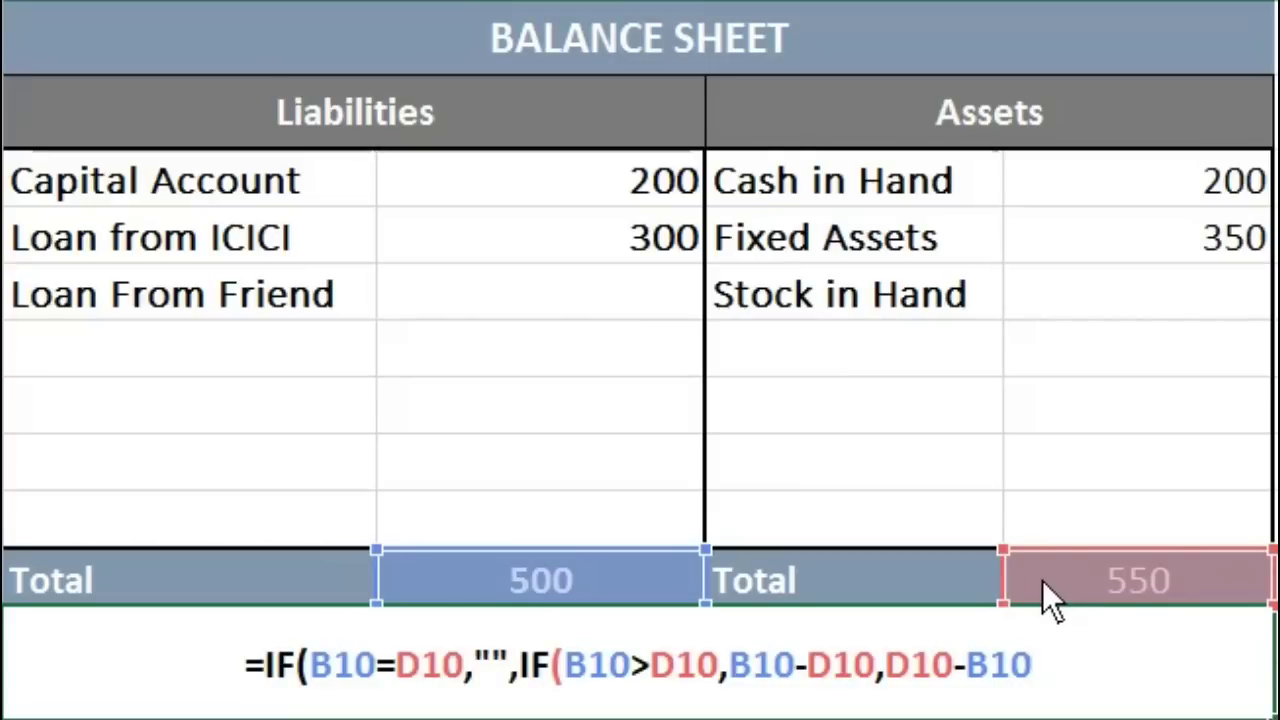
pyautogui.write(')')
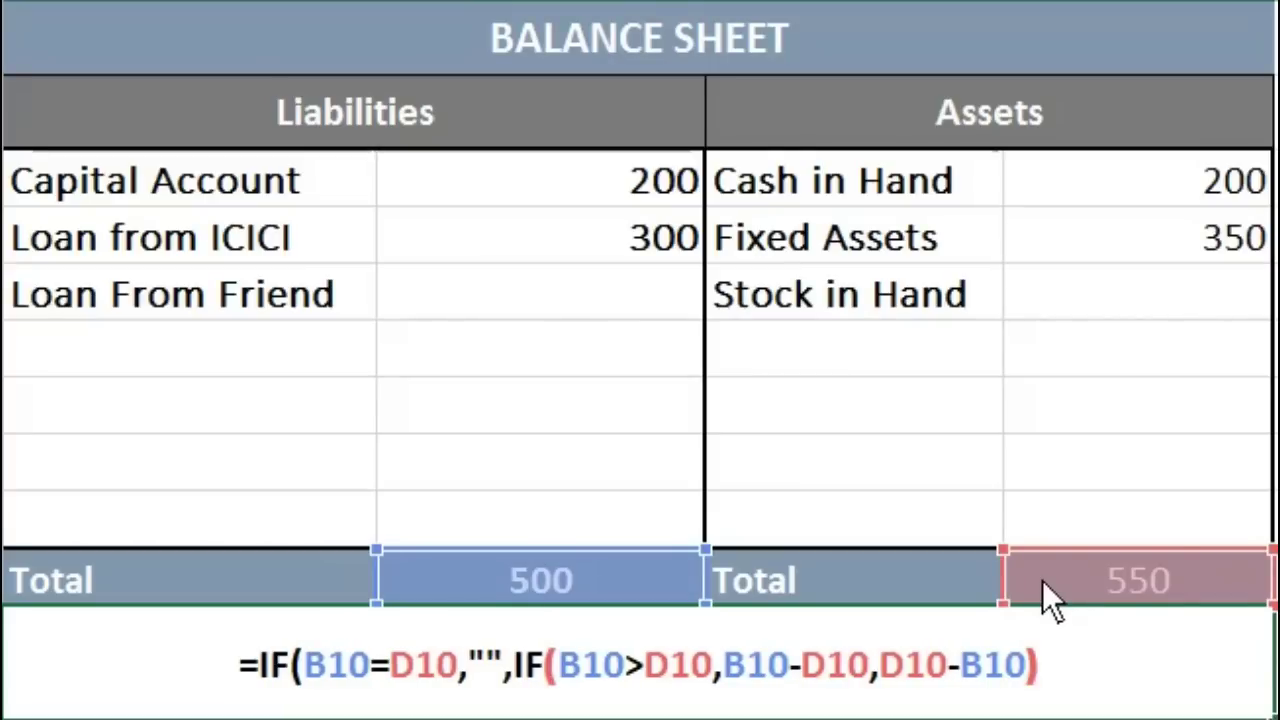
# Insert the quoted text "BALANCE SHEET IS NOT TALLY AMOUNT DIFFERENCE = " before the nested IF in the formula.
pyautogui.click(519, 664)
pyautogui.write('"')
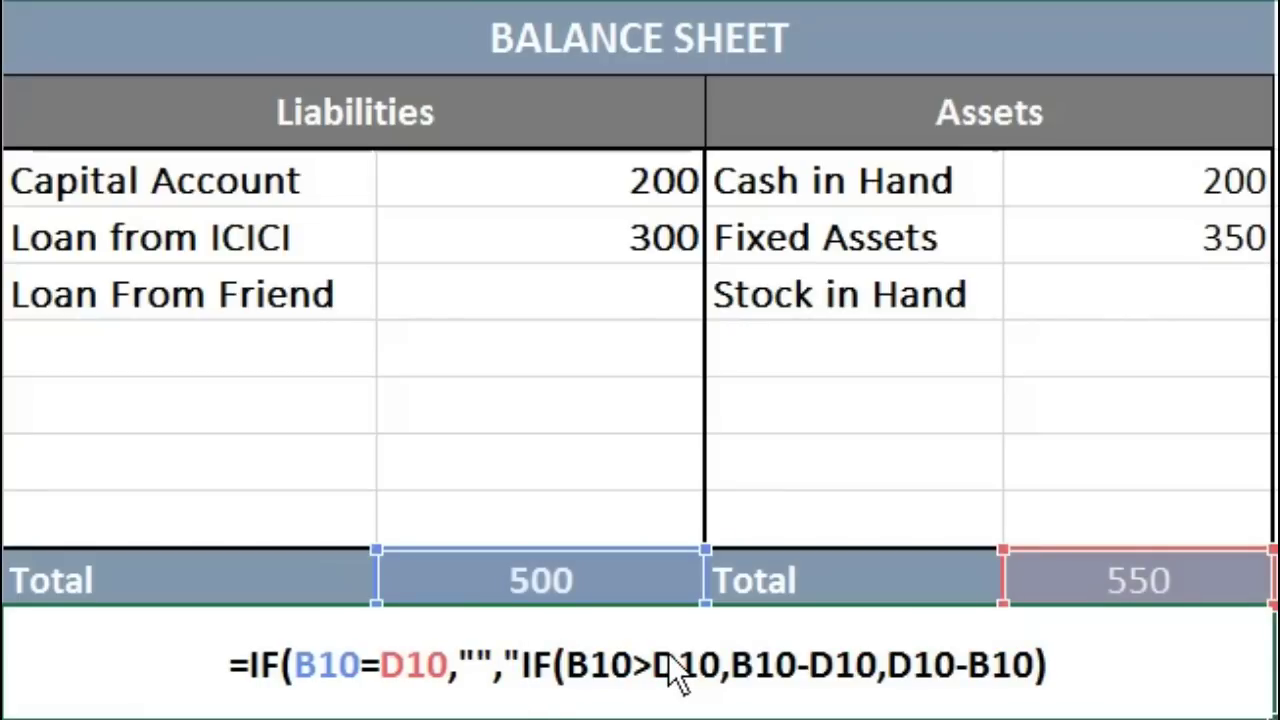
pyautogui.write('BALA')
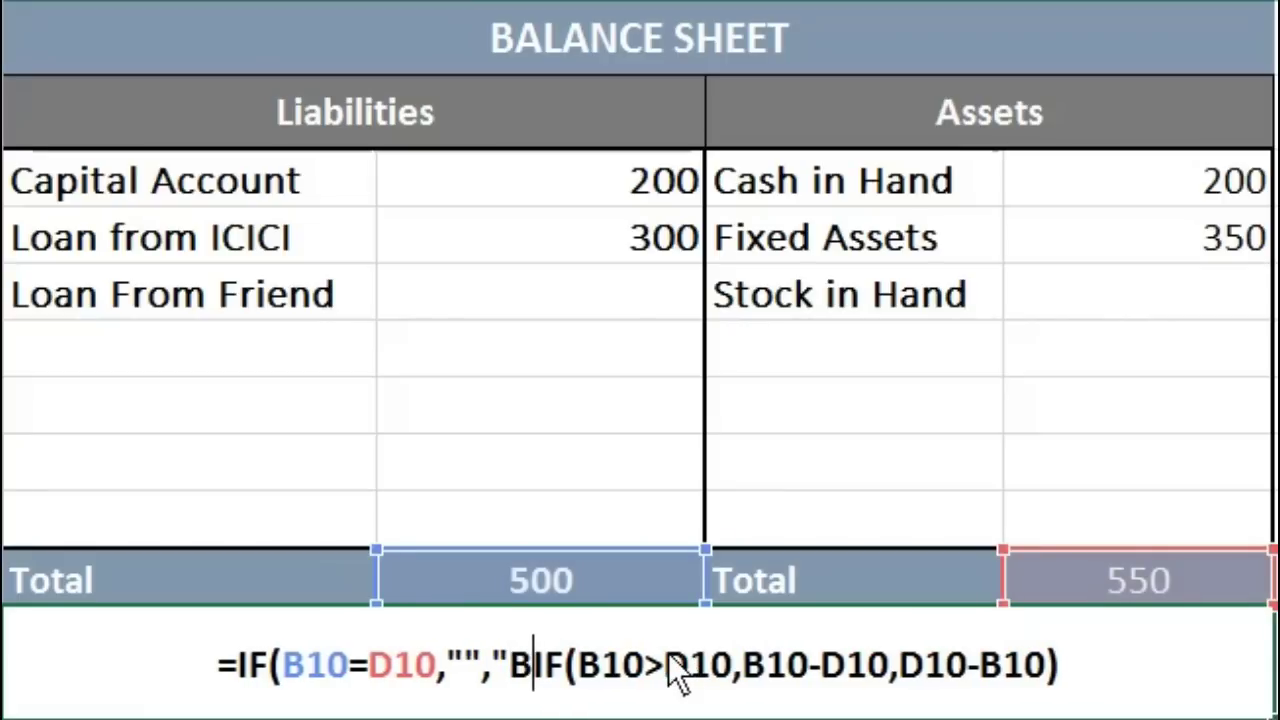
pyautogui.write('NCE ')
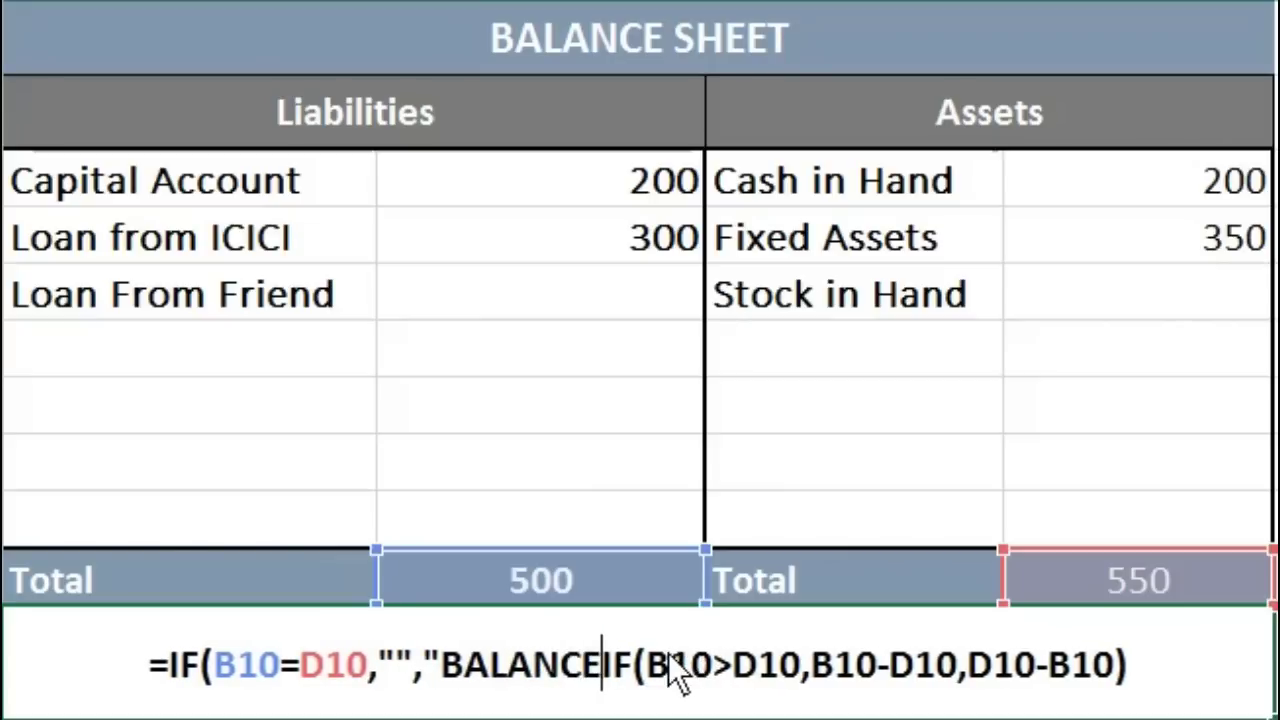
pyautogui.write('SHEET IS')
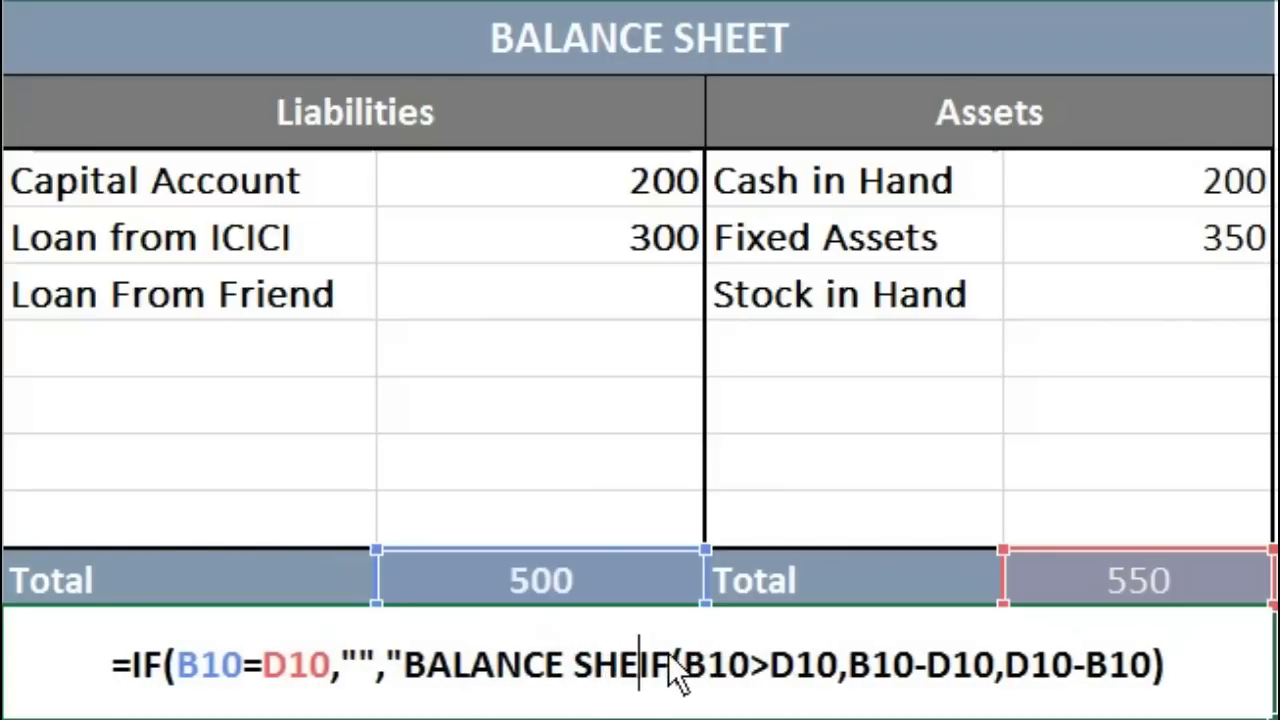
pyautogui.write(' NOT TALLY ')
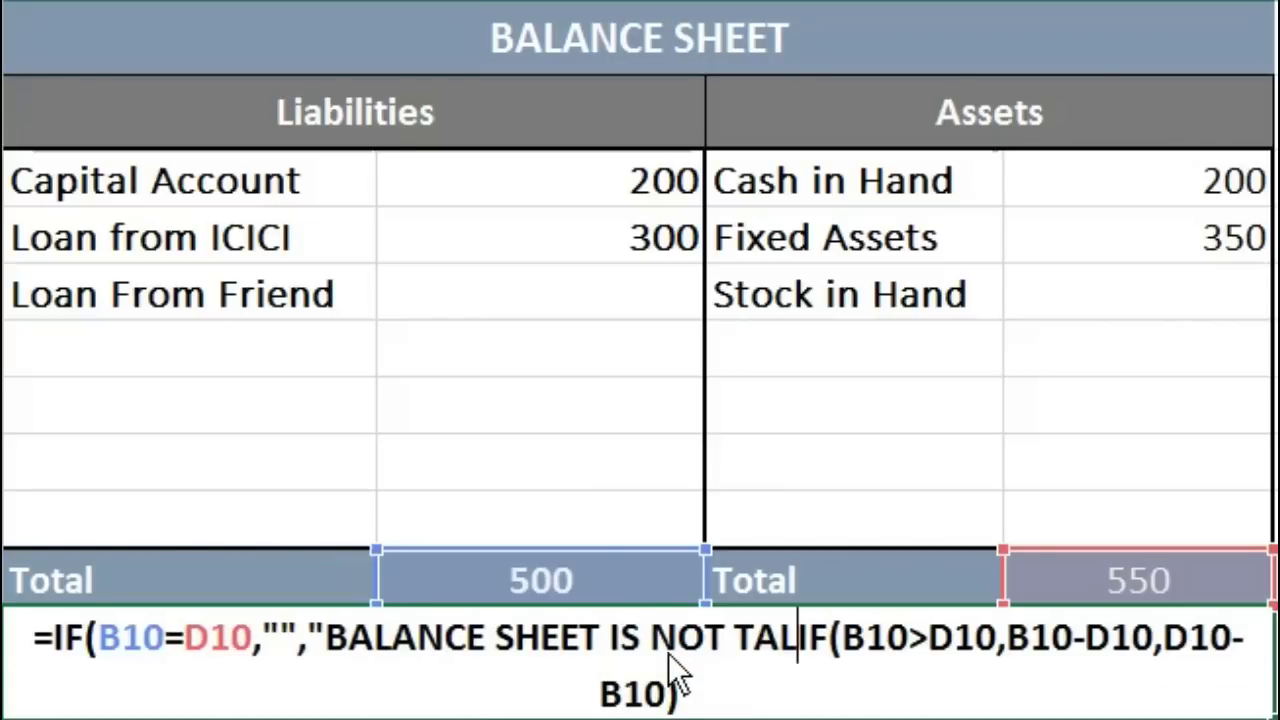
pyautogui.write('AMOUNT DIF')
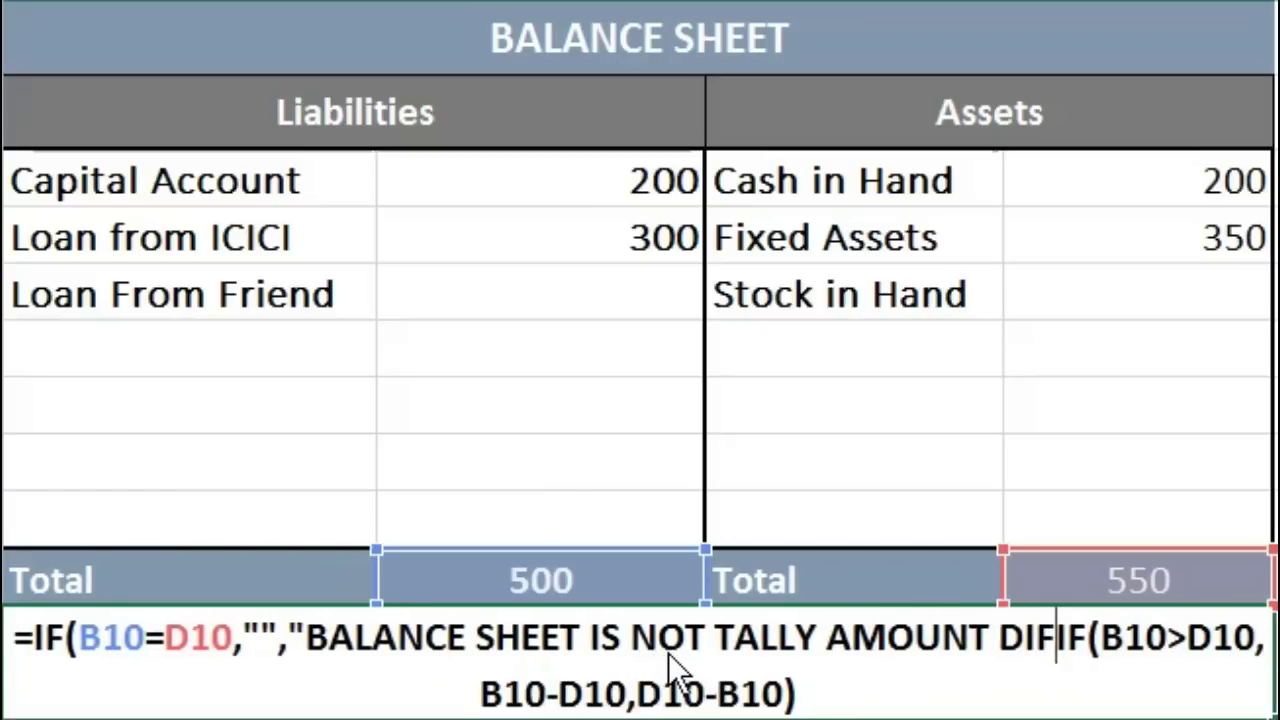
pyautogui.write('FERENCE ')
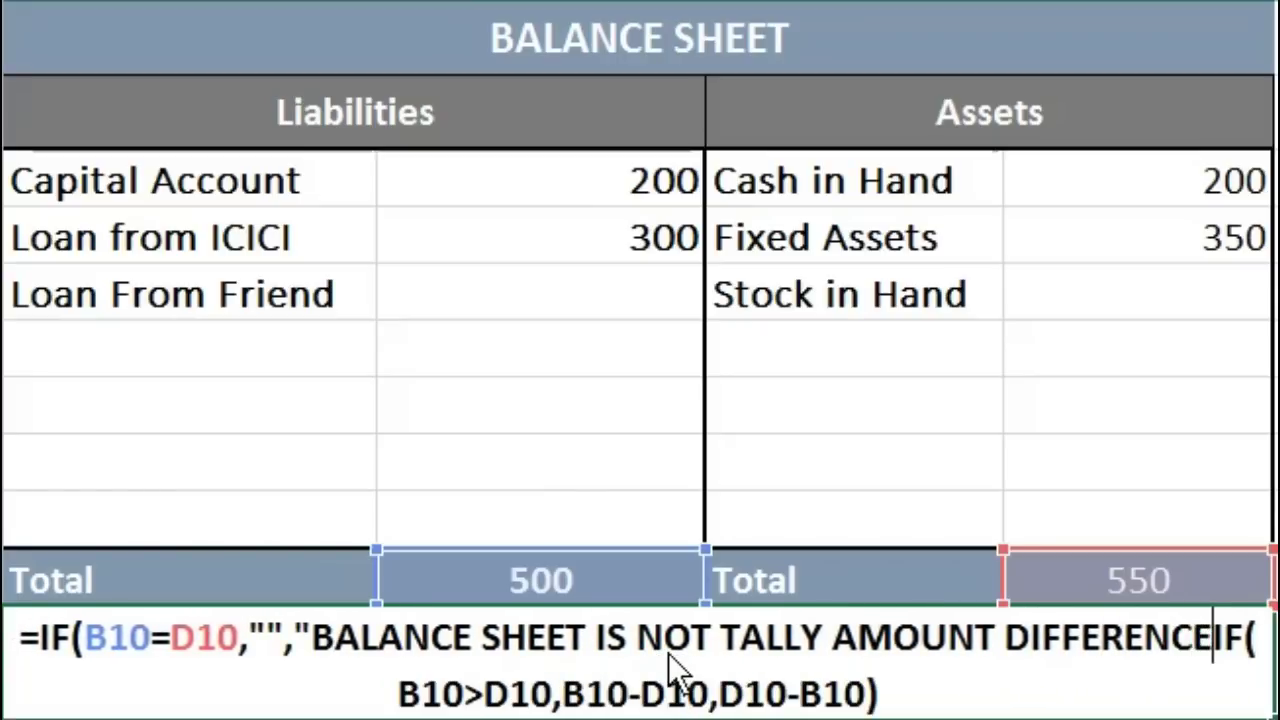
pyautogui.write('= ')
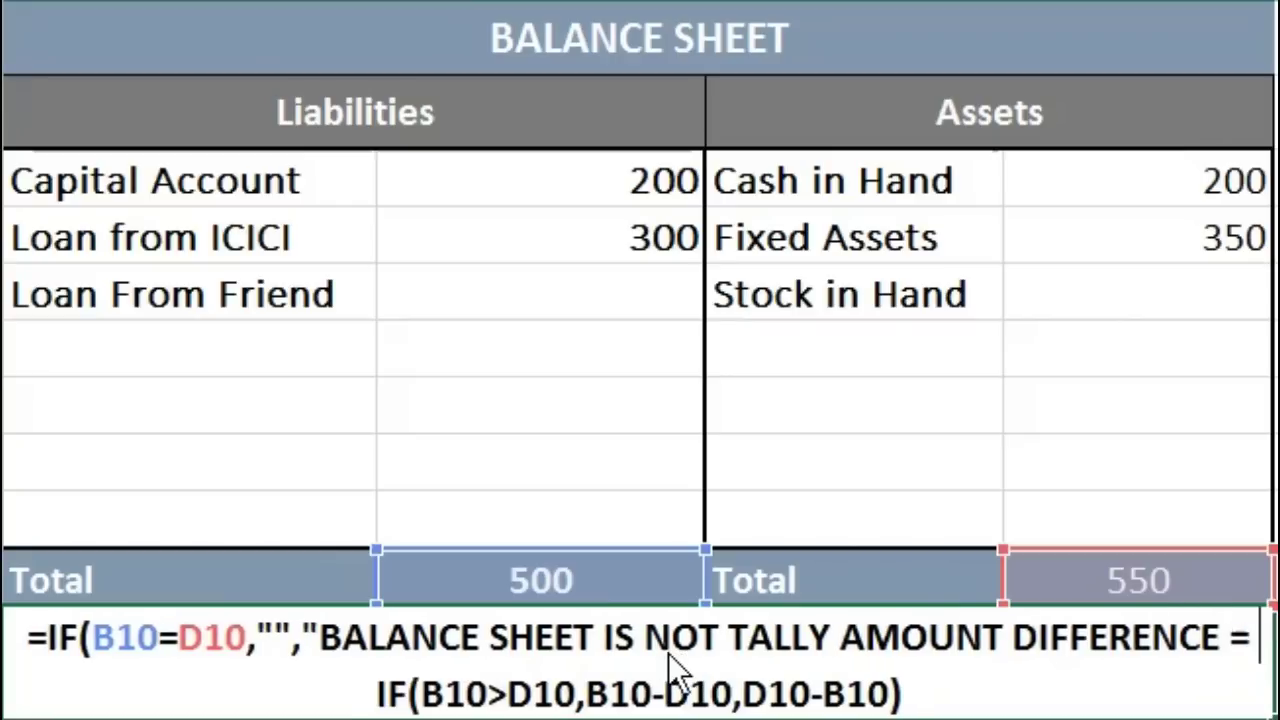
pyautogui.write('"')
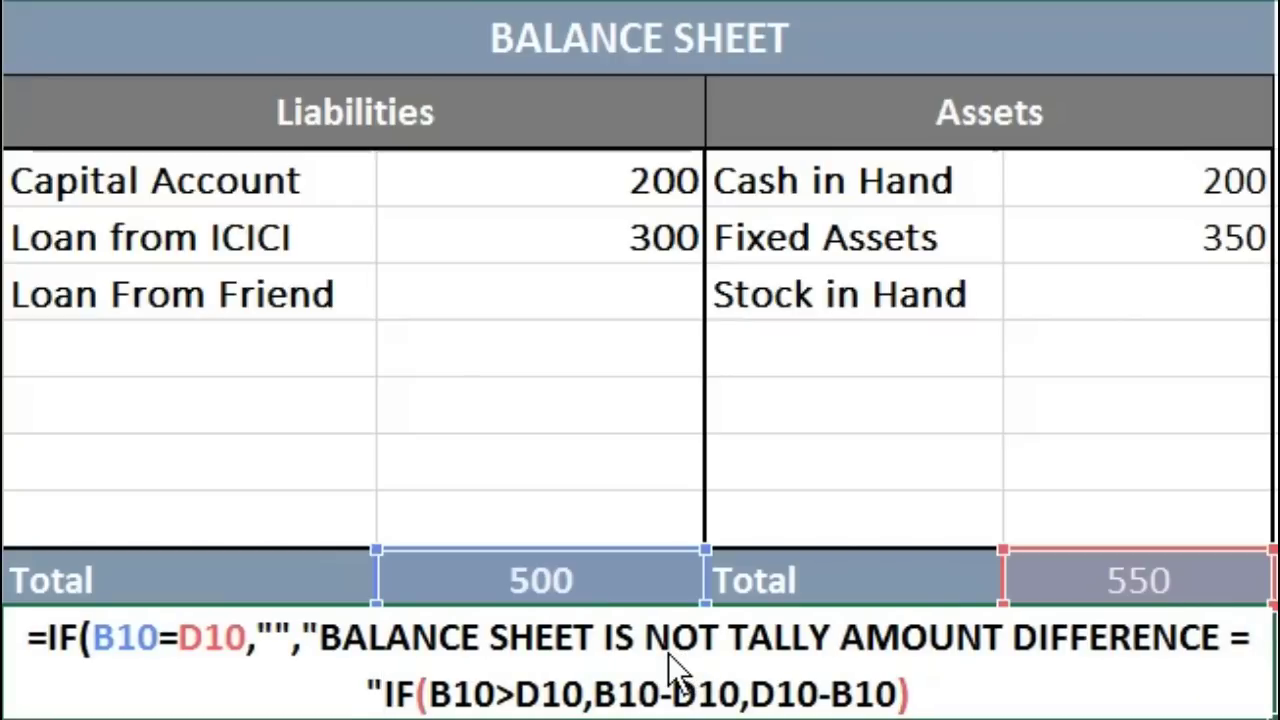
# Join the message text to the nested IF with & and commit the formula, accepting the proposed parenthesis correction.
pyautogui.write('&')
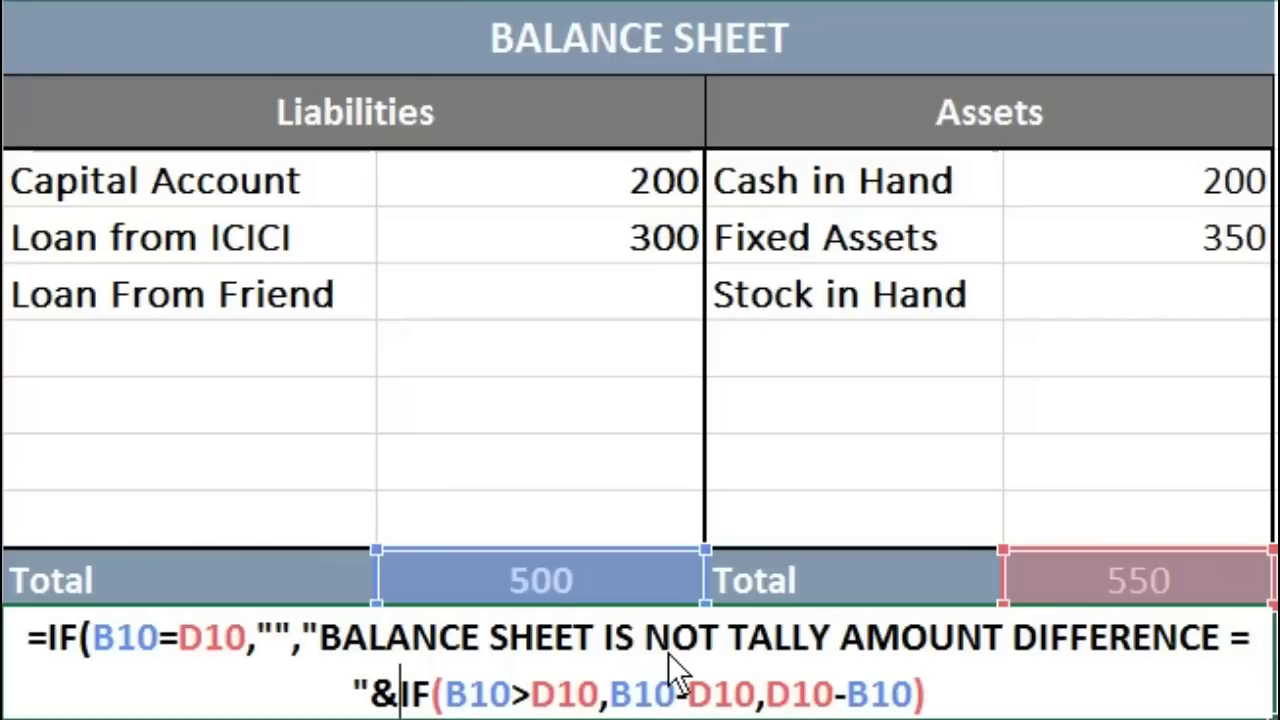
pyautogui.press('Return')
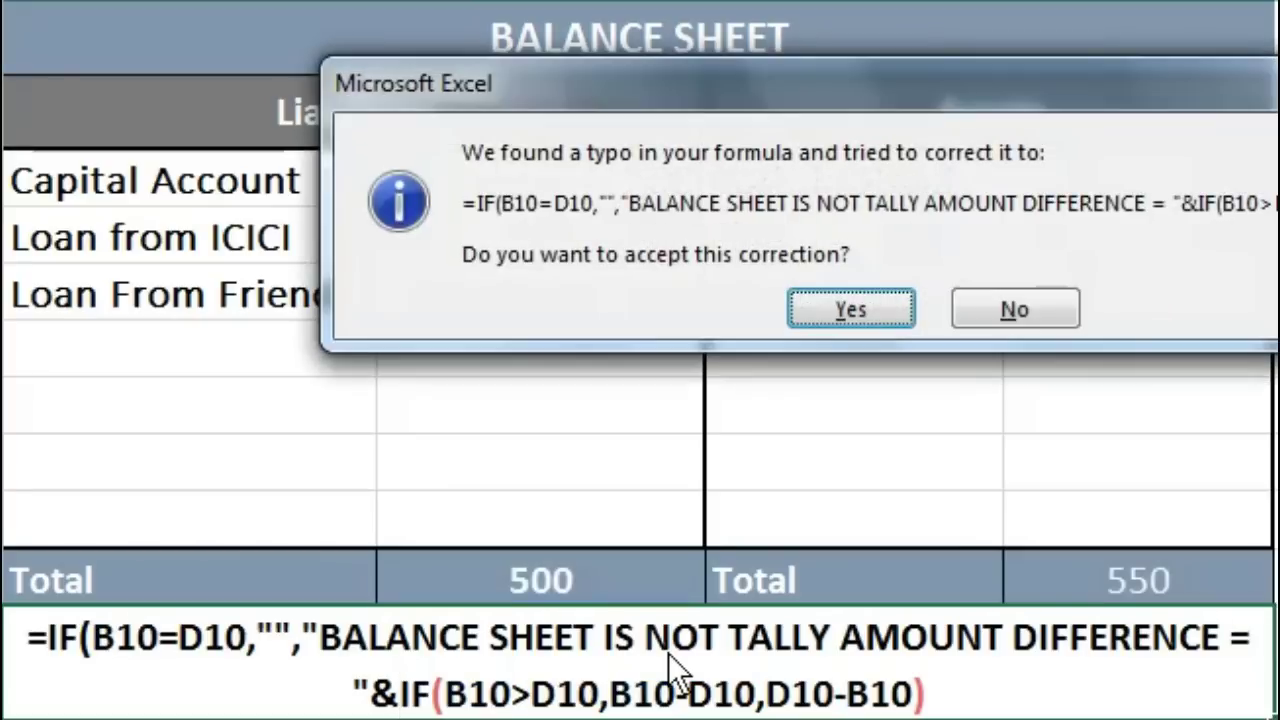
pyautogui.press('Return')
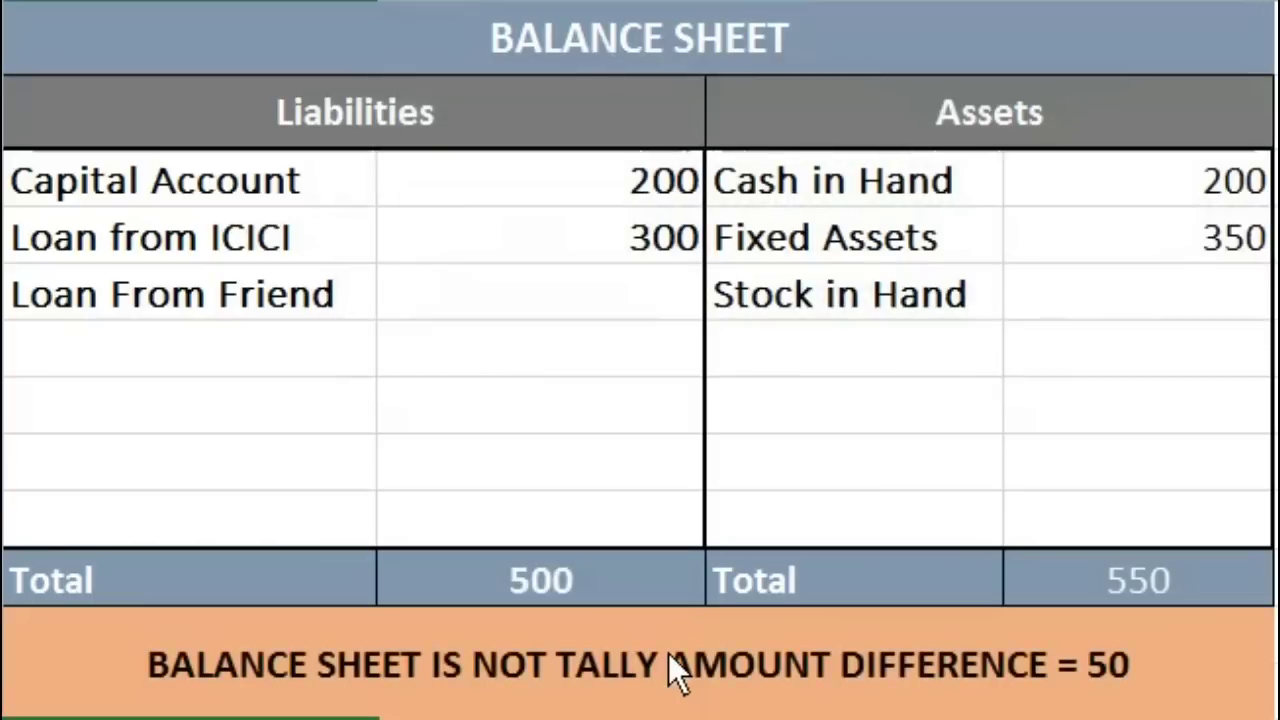
pyautogui.click(669, 655)
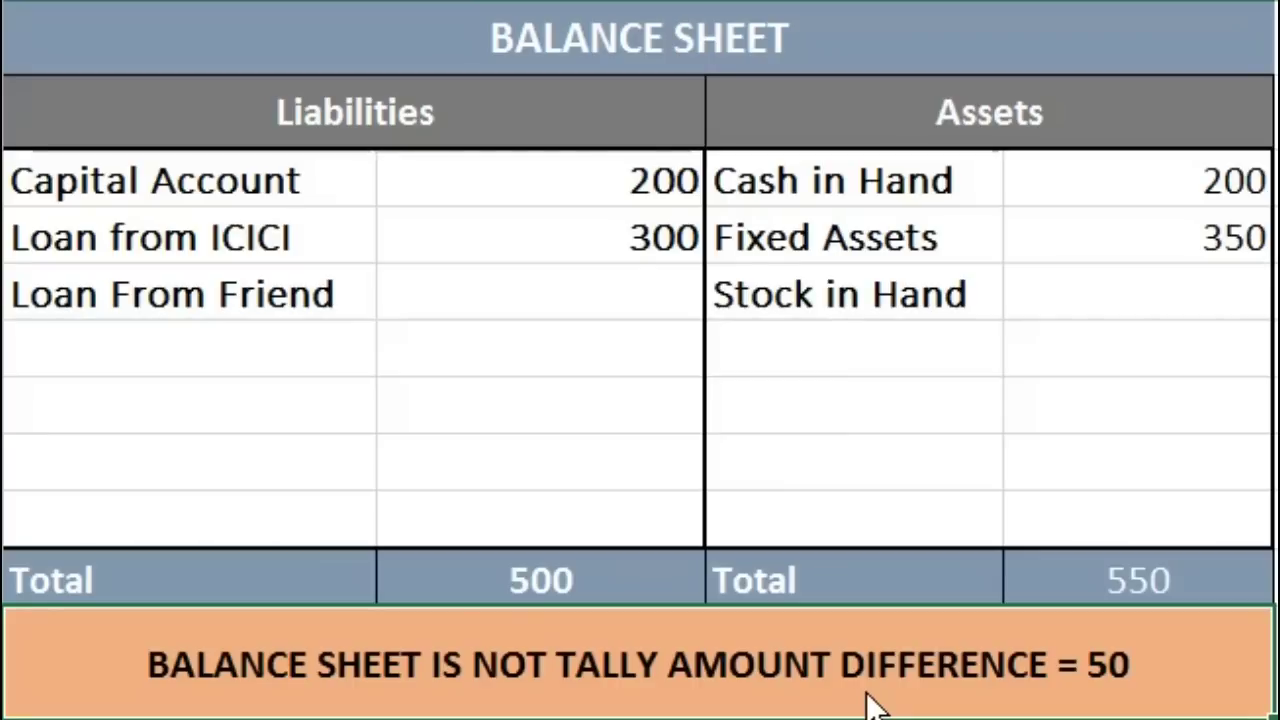
# Enter 50 as the Loan From Friend amount under Liabilities.
pyautogui.click(688, 298)
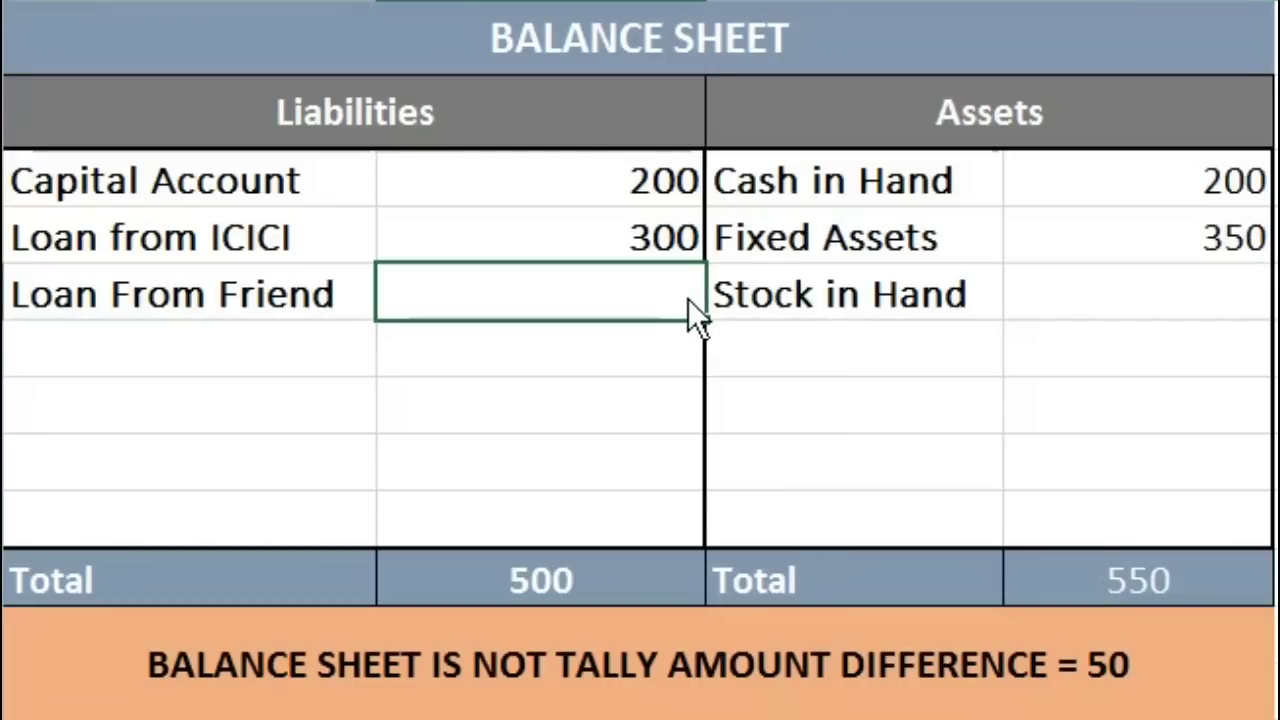
pyautogui.write('50')
pyautogui.press('Return')
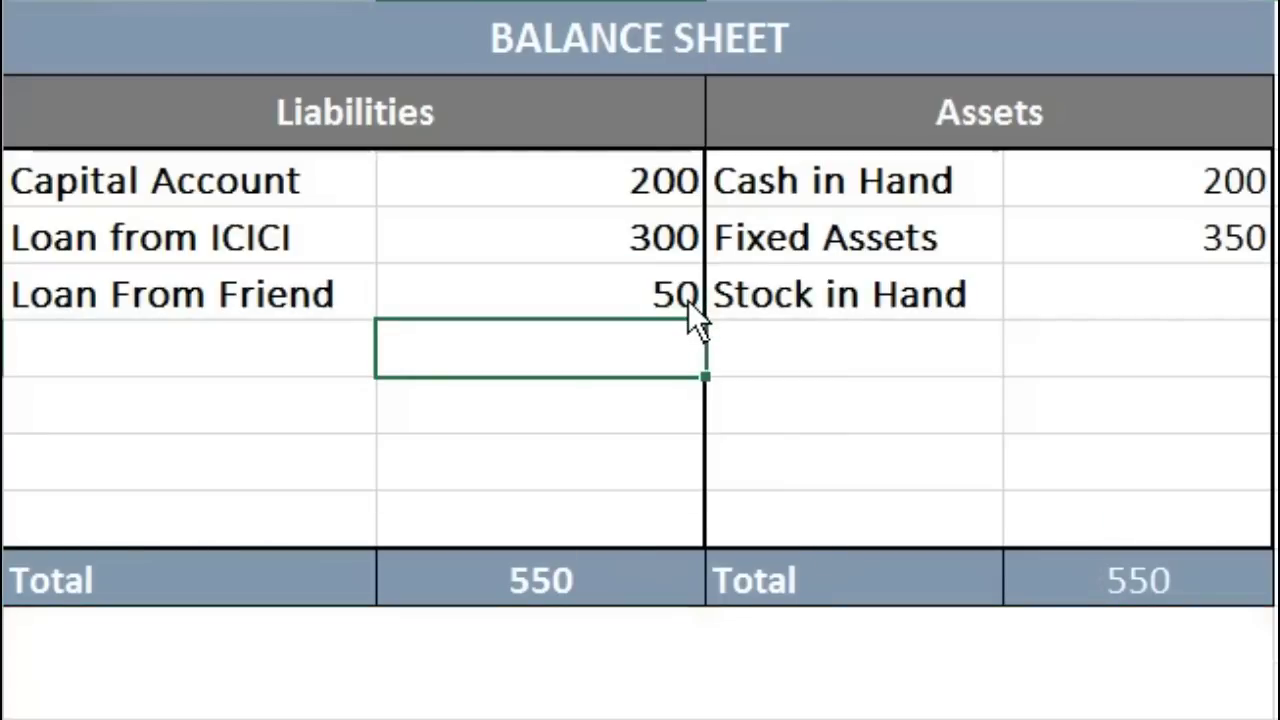
# Enter 450 as the Stock in Hand amount under Assets.
pyautogui.click(688, 300)
pyautogui.press('Right')
pyautogui.press('Right')
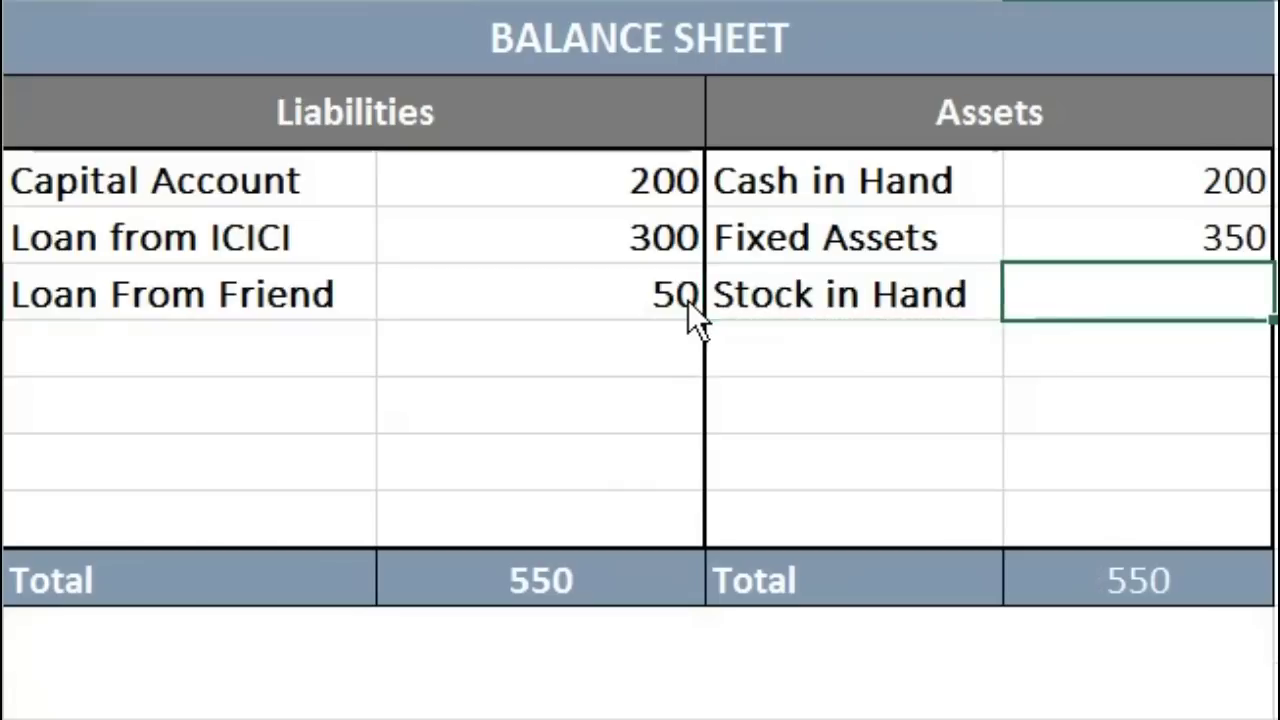
pyautogui.write('450')
pyautogui.press('Return')
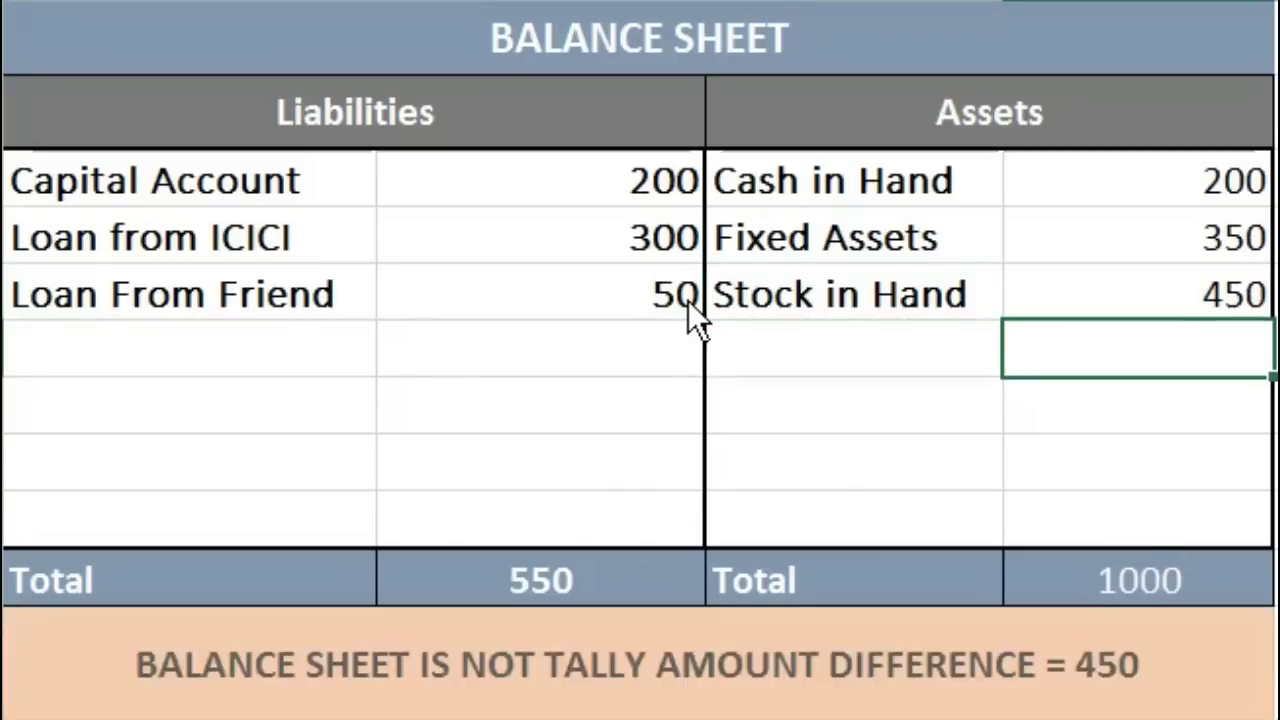
# Change the Loan From Friend amount under Liabilities to 850.
pyautogui.press('Up')
pyautogui.press('Up')
pyautogui.press('Left')
pyautogui.press('Left')
pyautogui.press('Down')
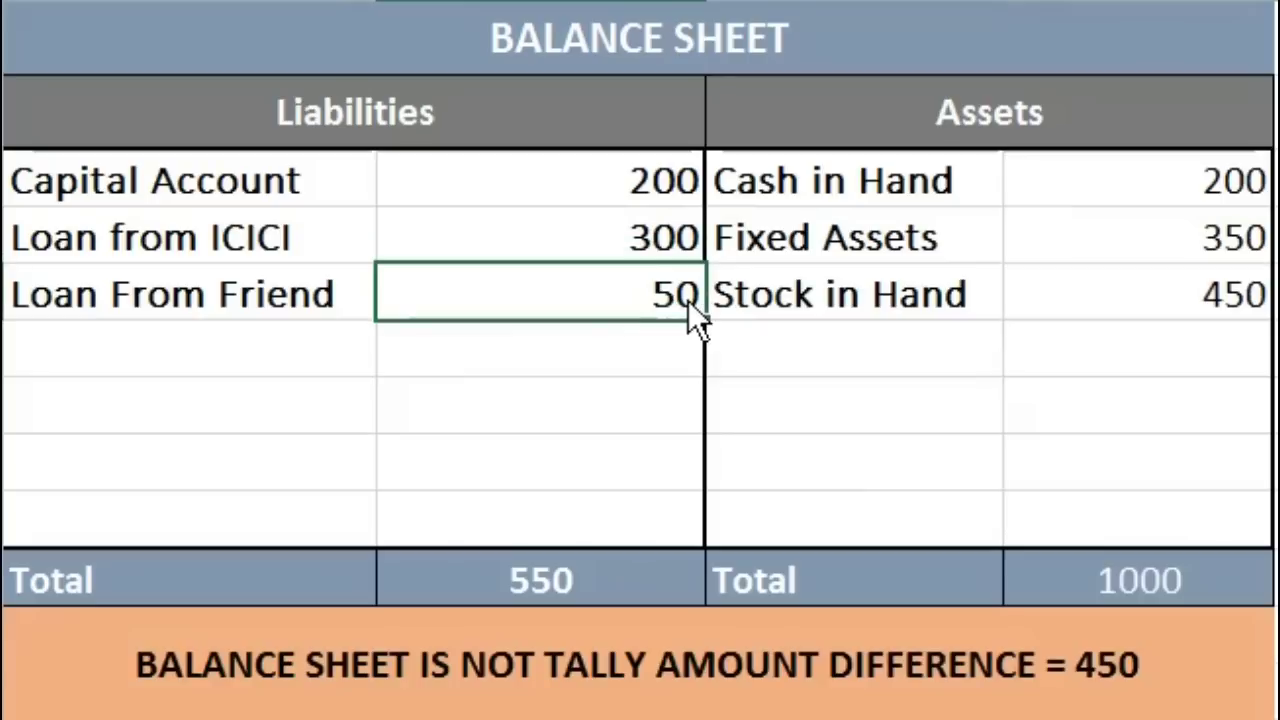
pyautogui.write('850')
pyautogui.press('Return')
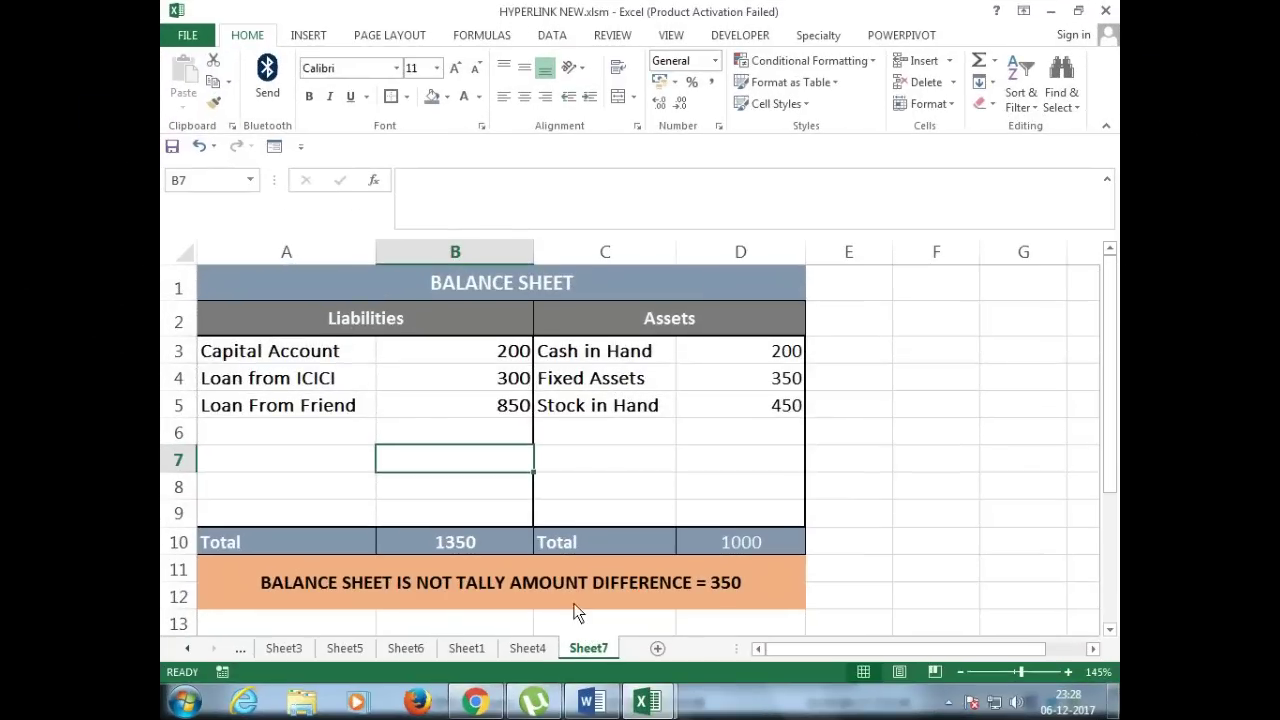
# Change the Stock in Hand amount under Assets to 800 and check the totals of both sides.
pyautogui.click(580, 590)
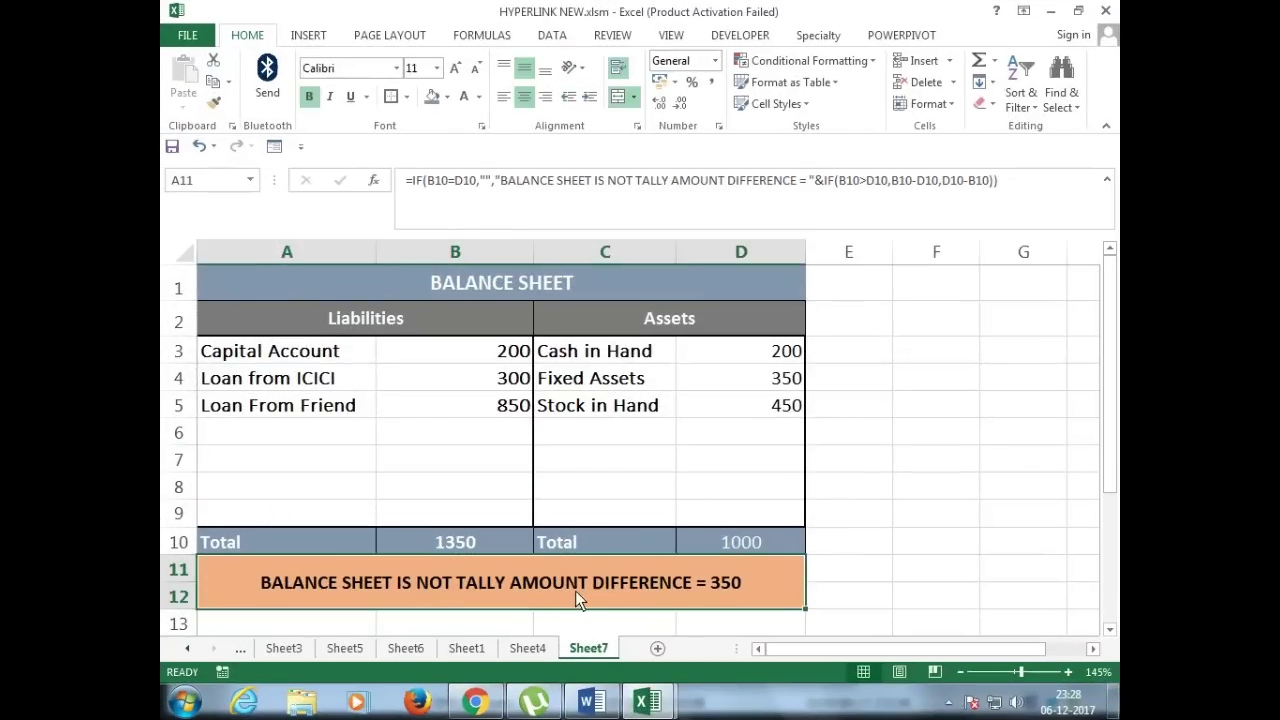
pyautogui.click(518, 407)
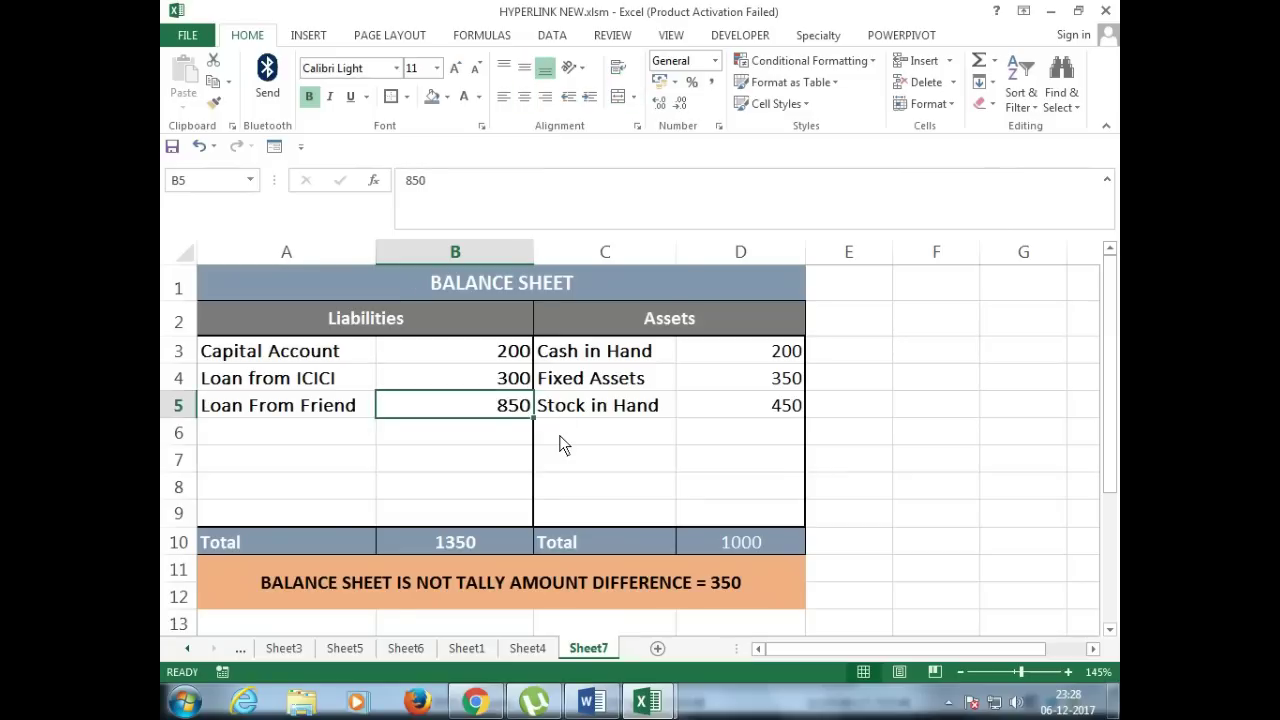
pyautogui.press('Right')
pyautogui.press('Right')
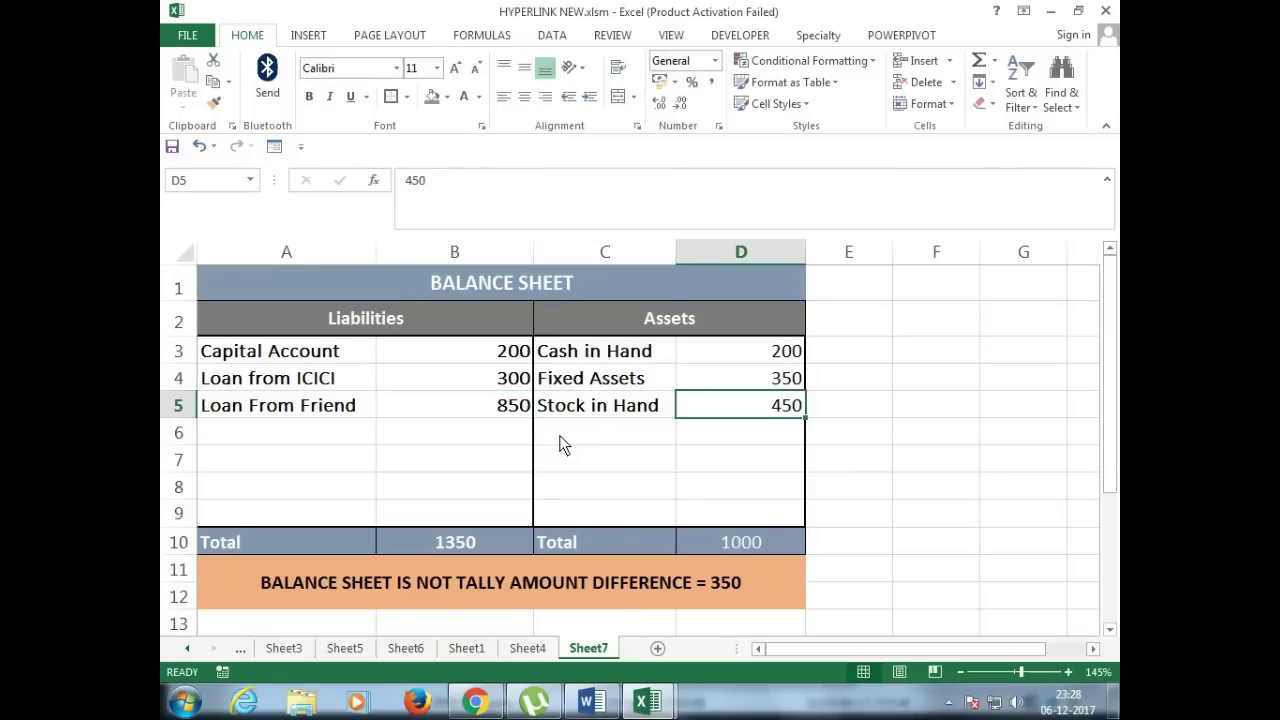
pyautogui.write('800')
pyautogui.press('Return')
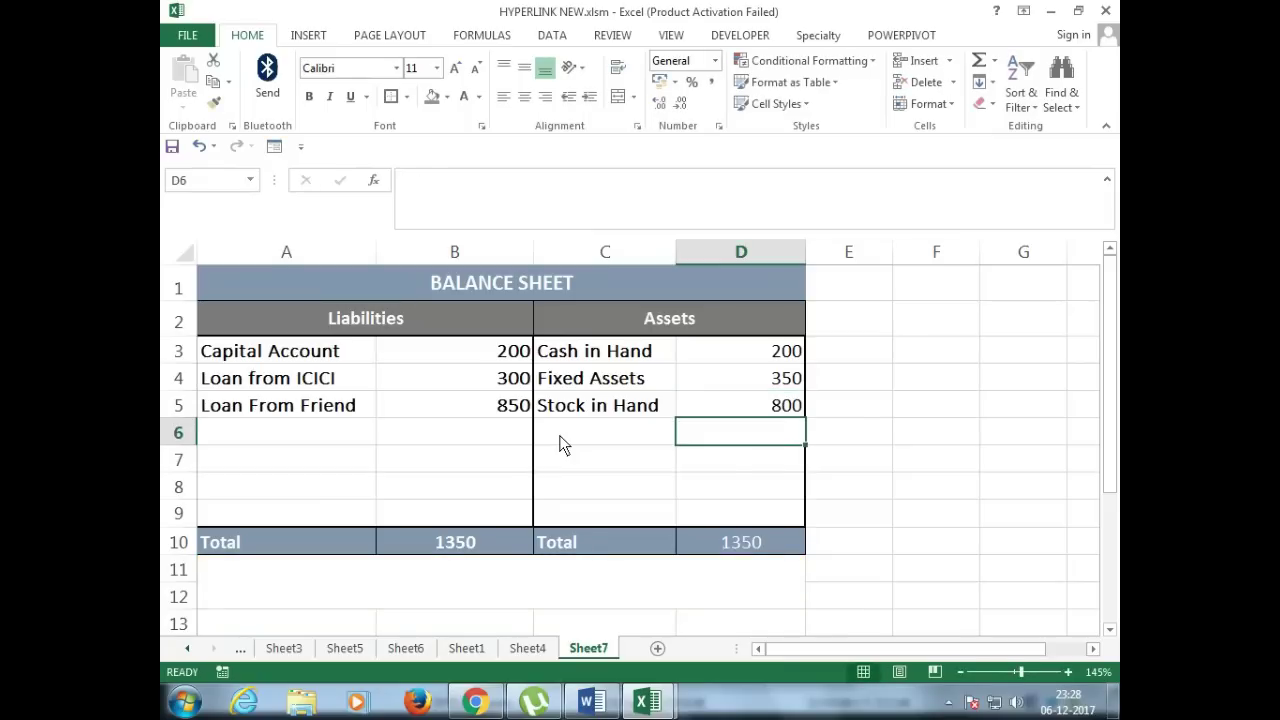
pyautogui.click(510, 545)
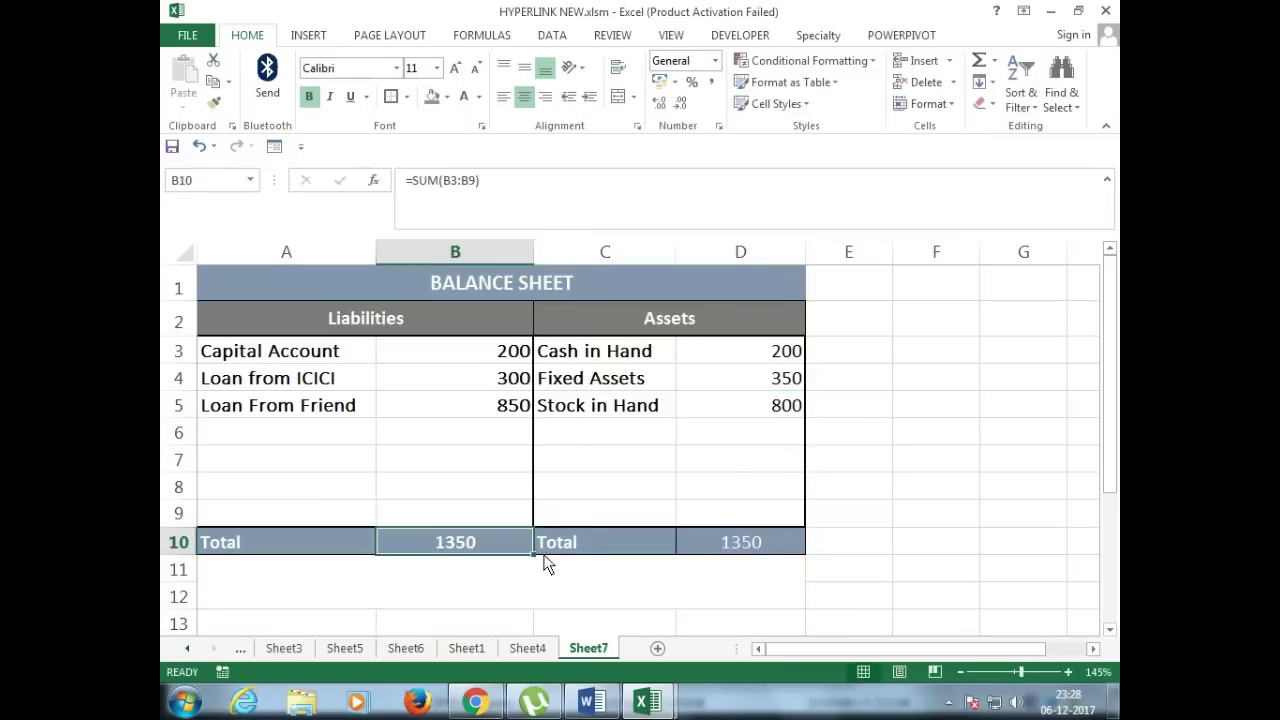
pyautogui.click(766, 550)
# Delete the existing conditional formatting rule from the merged message cell A11 below the totals.
pyautogui.click(651, 588)
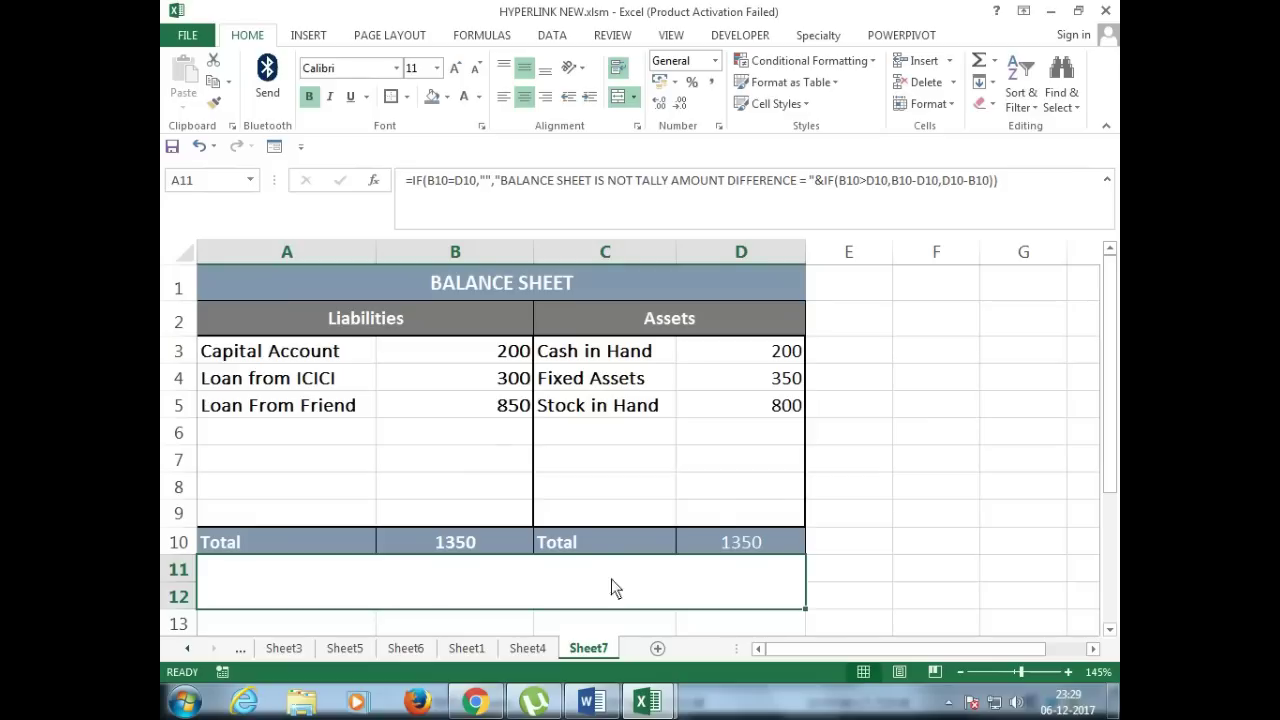
pyautogui.click(801, 60)
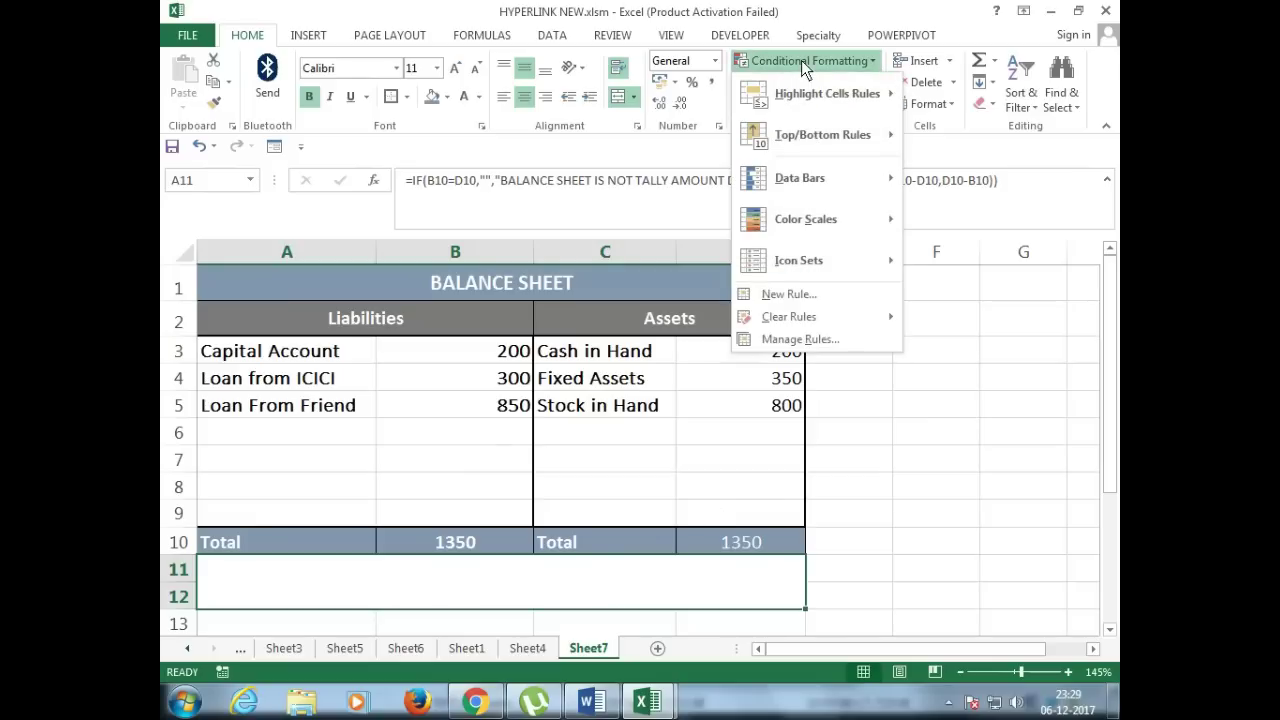
pyautogui.click(800, 339)
pyautogui.click(615, 198)
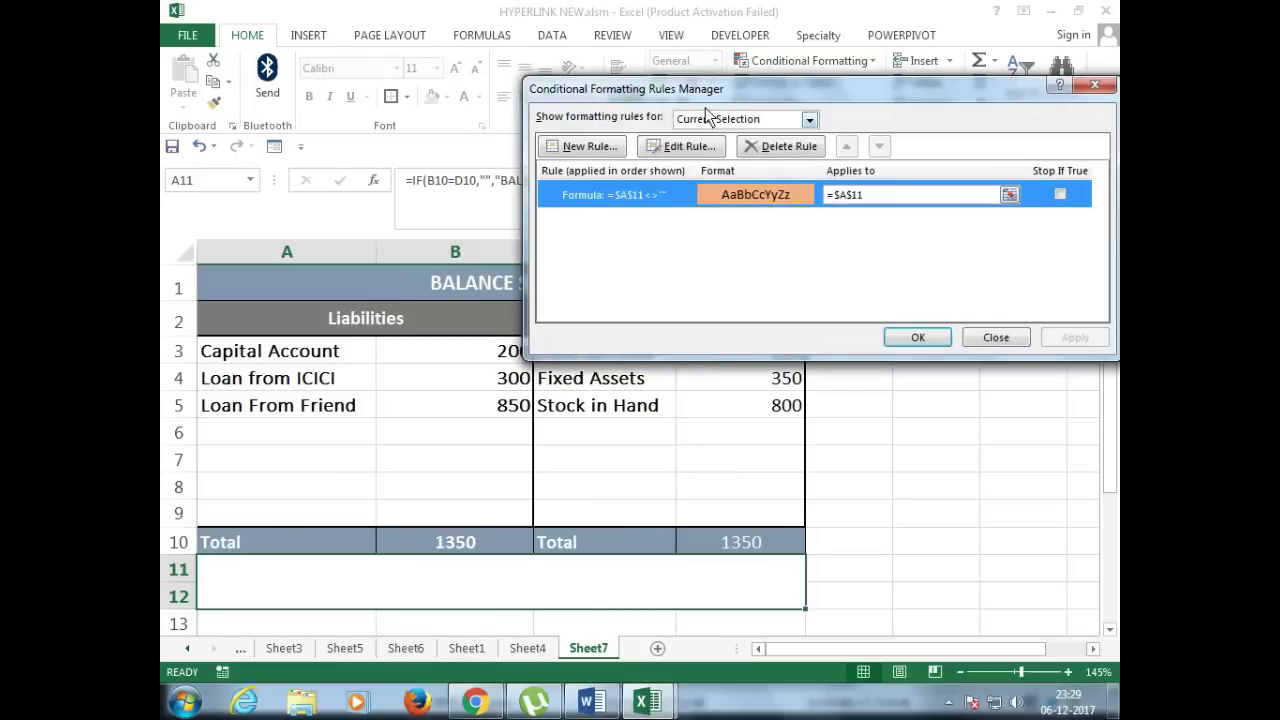
pyautogui.moveTo(713, 89); pyautogui.dragTo(552, 146)
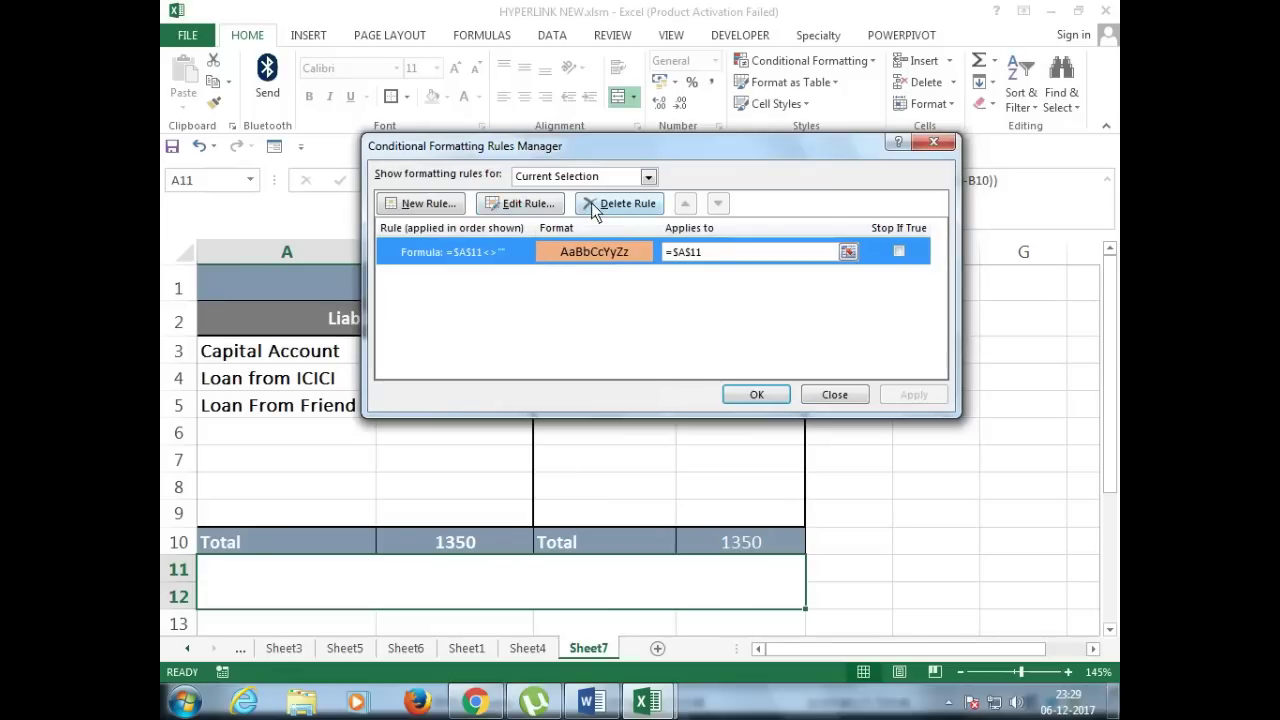
pyautogui.click(620, 203)
pyautogui.click(757, 395)
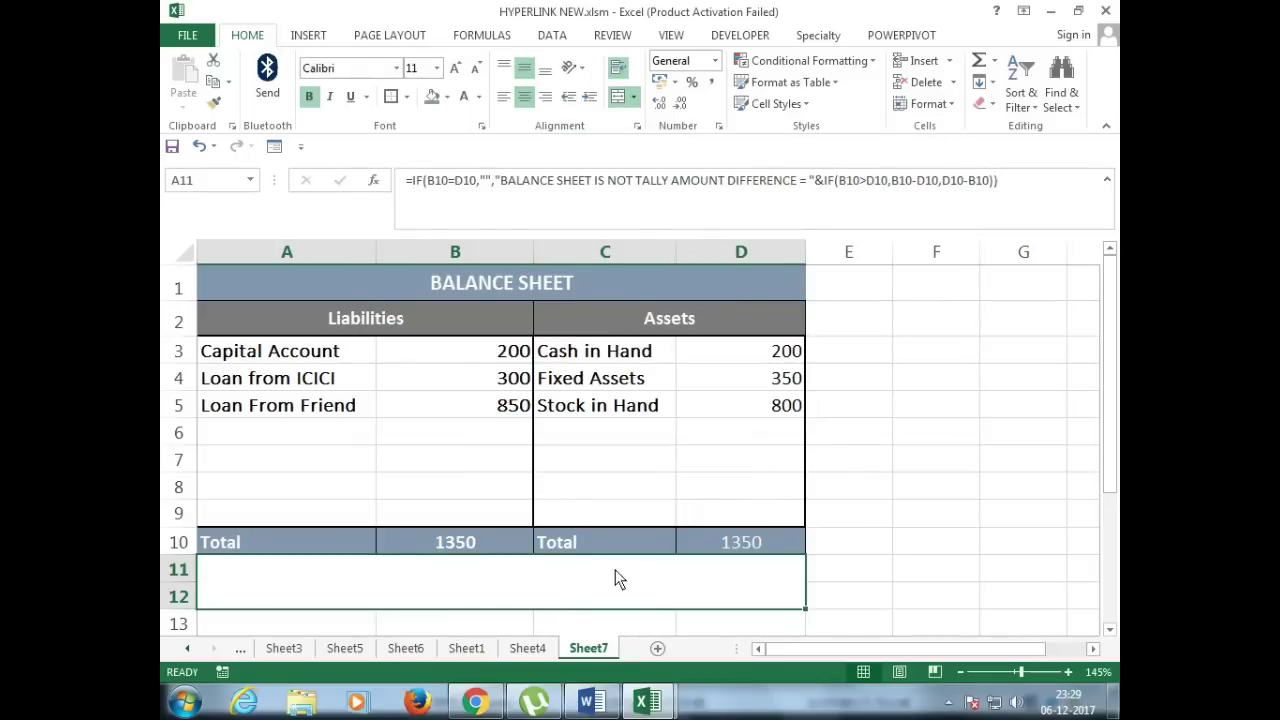
# Start a new formula-based conditional formatting rule for the message cell with the condition =$A$11<>"".
pyautogui.click(856, 63)
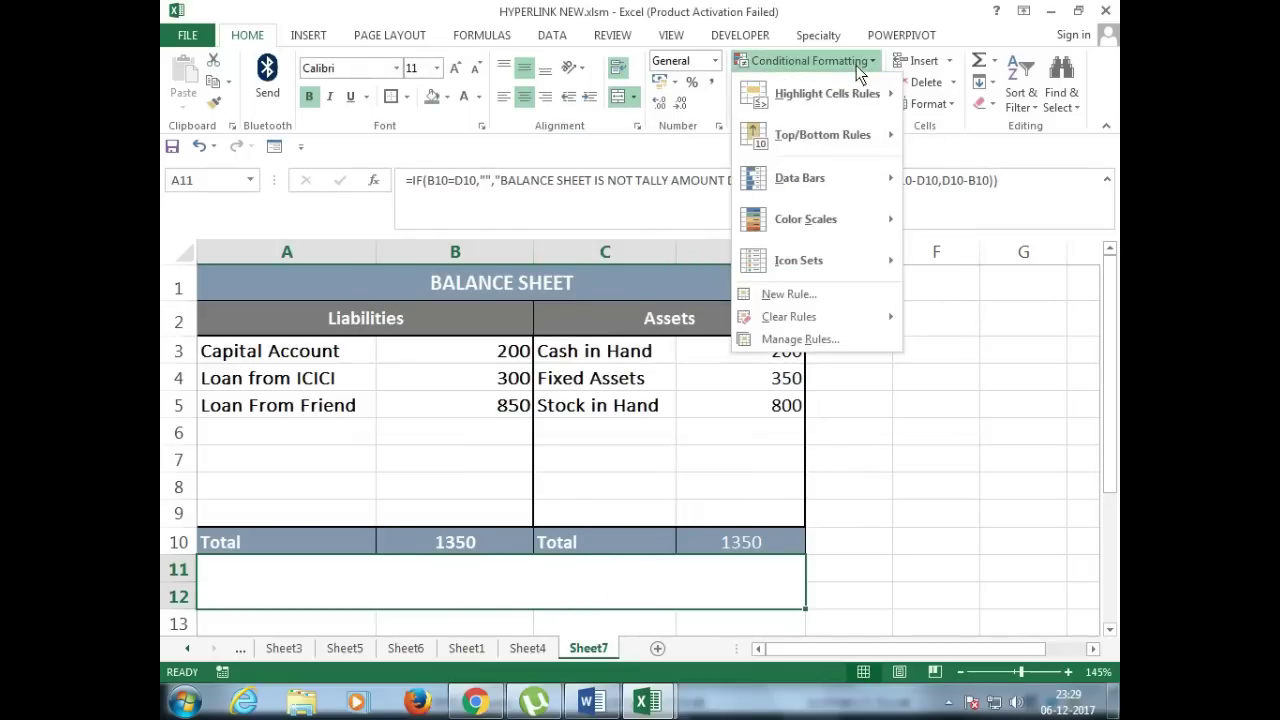
pyautogui.moveTo(840, 98)
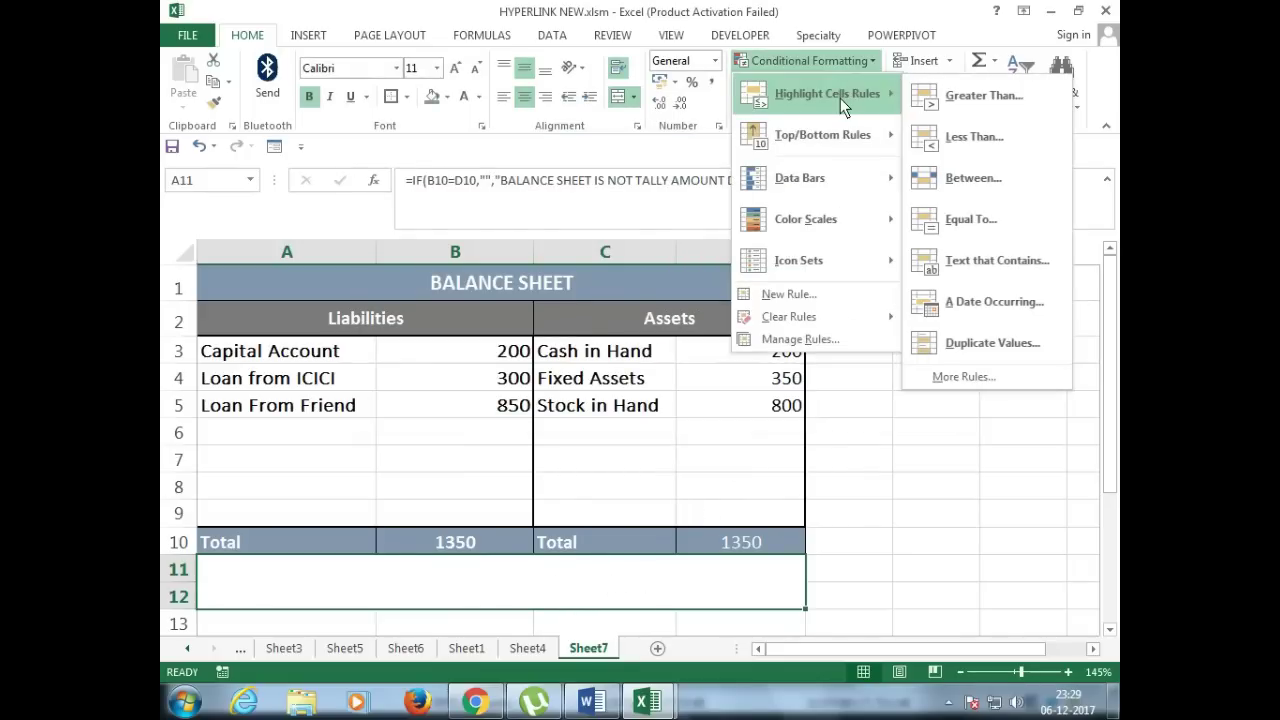
pyautogui.click(801, 292)
pyautogui.click(536, 230)
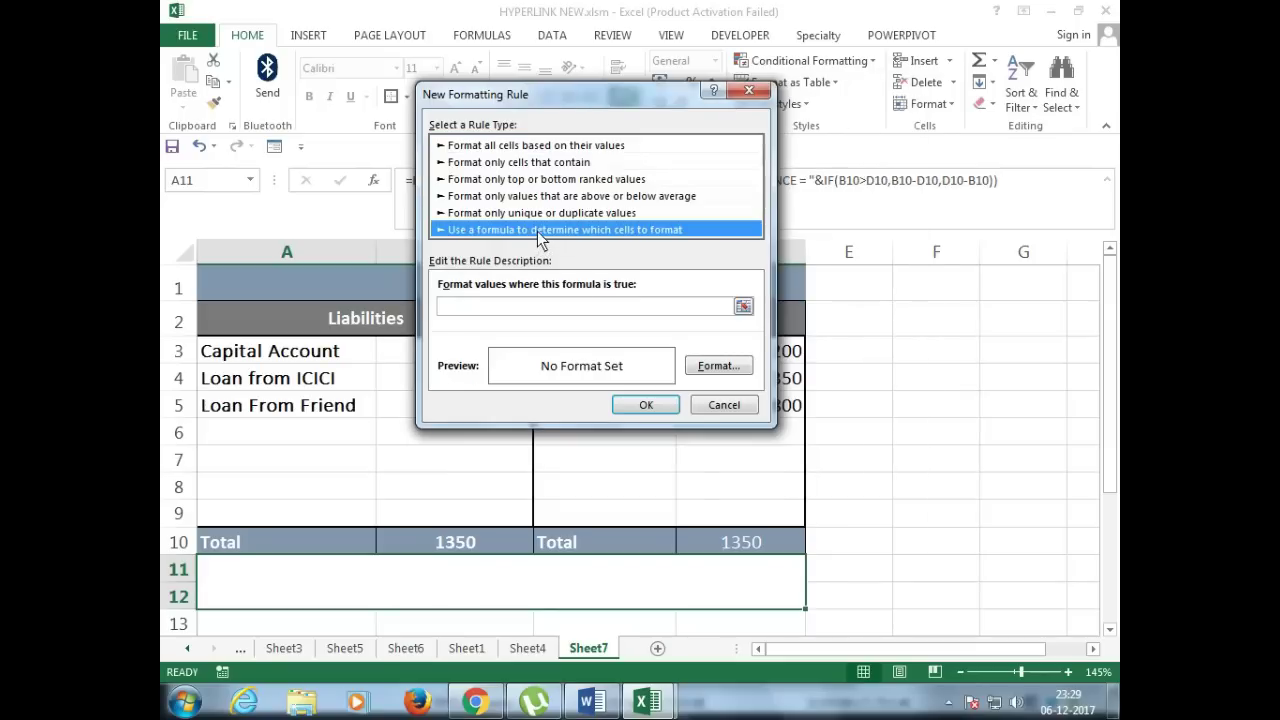
pyautogui.click(534, 306)
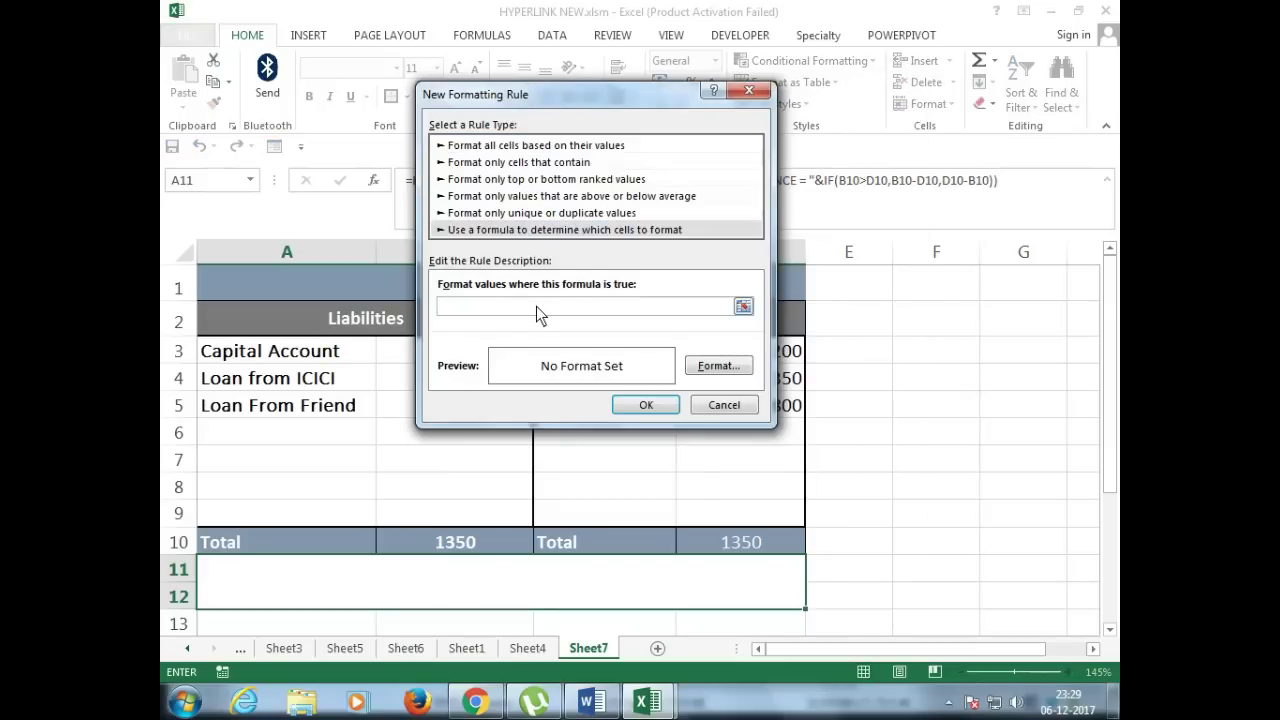
pyautogui.click(547, 590)
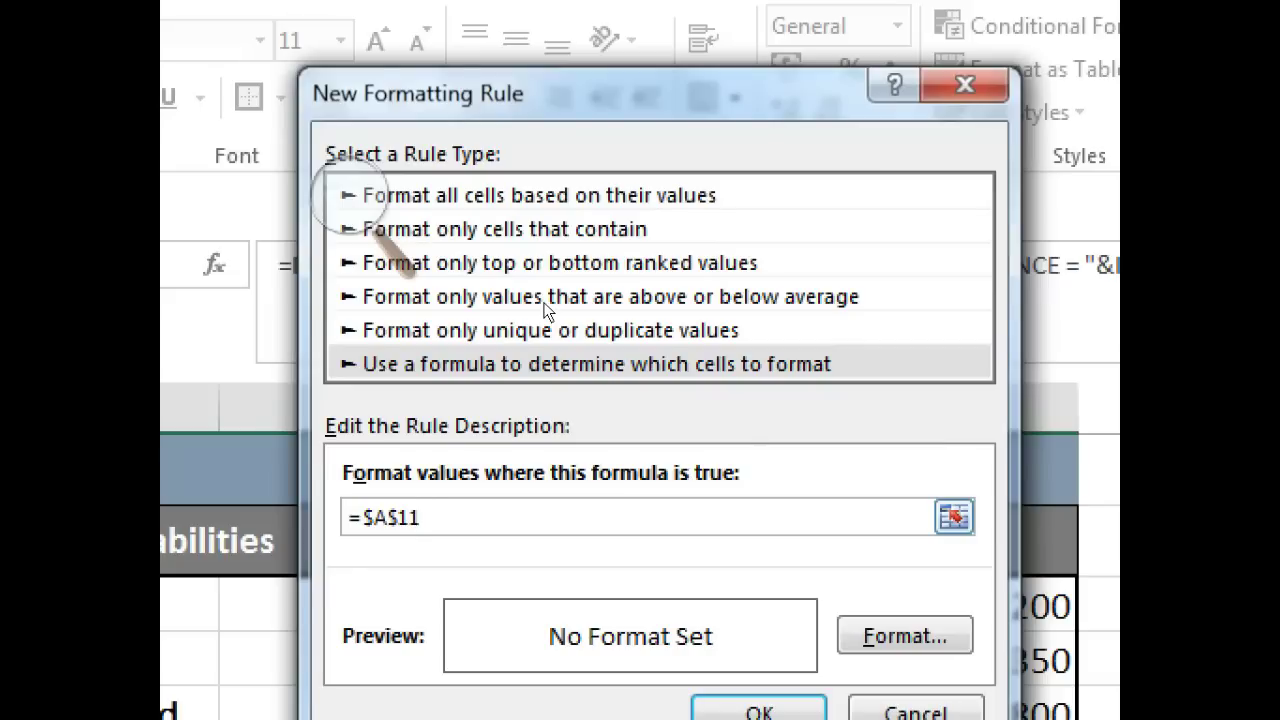
pyautogui.write('<>""')
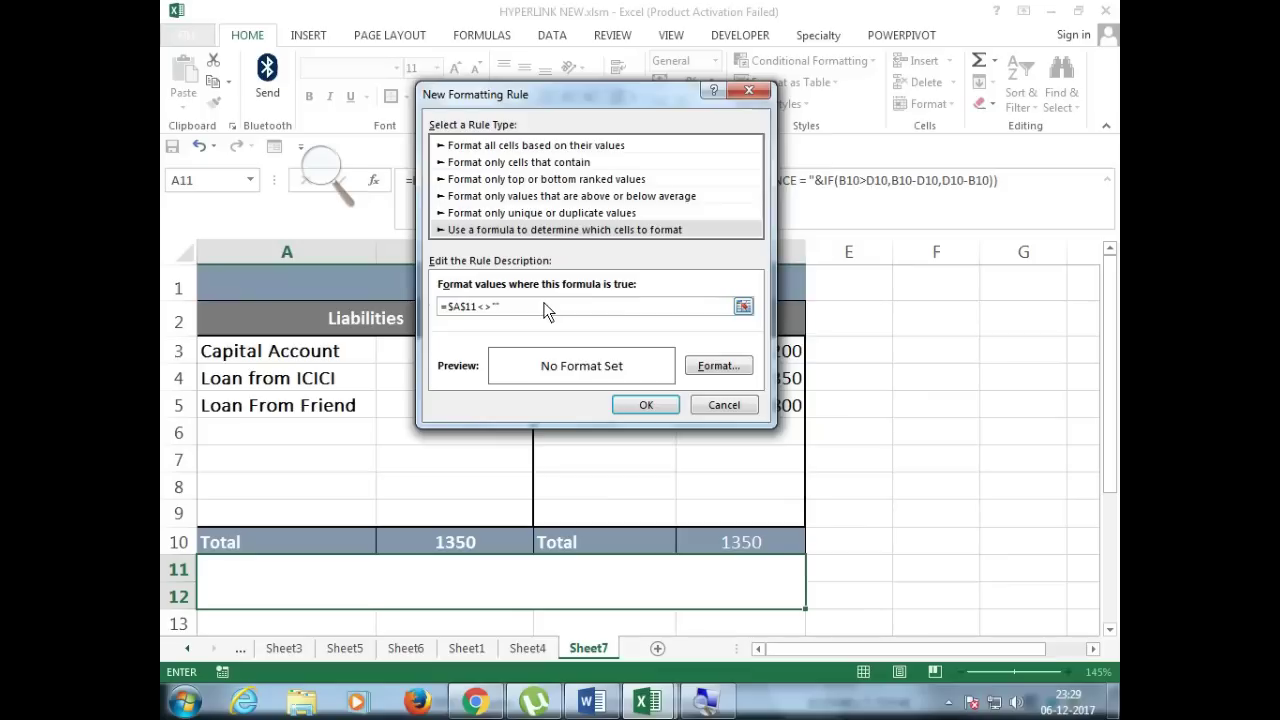
# Give the new rule a light orange background fill and apply it to the message cell.
pyautogui.click(718, 367)
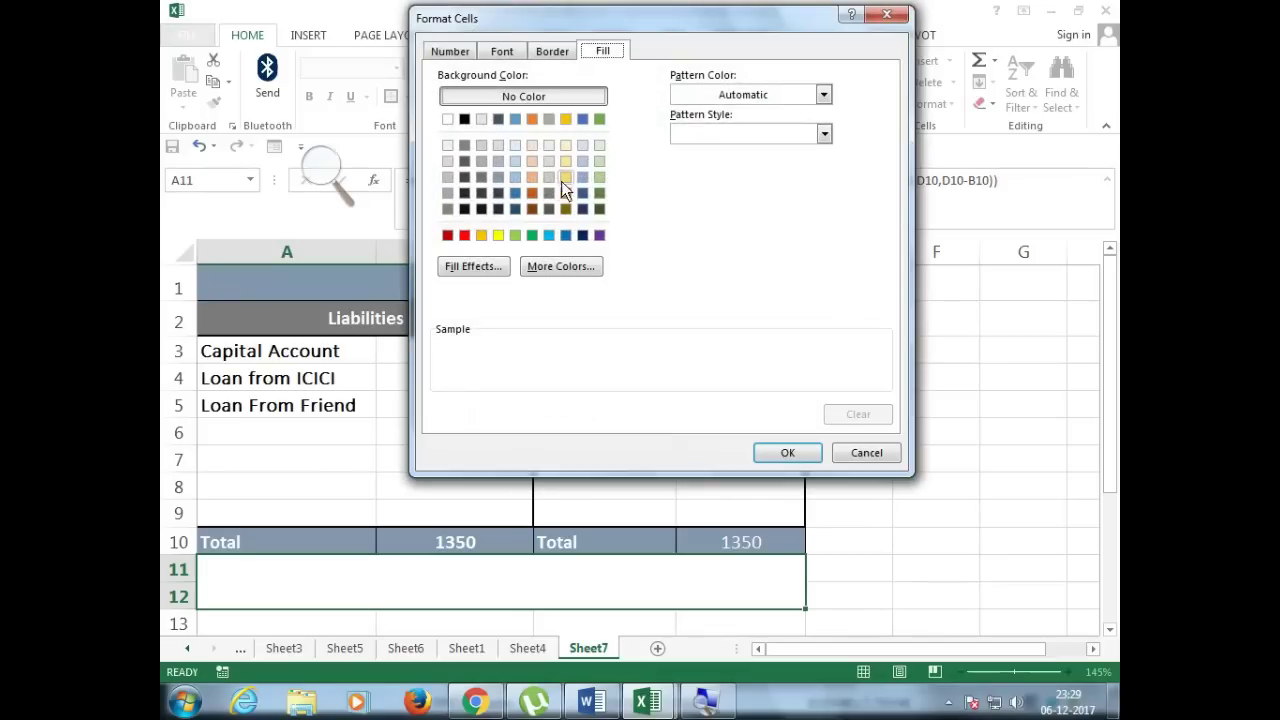
pyautogui.click(532, 177)
pyautogui.click(784, 451)
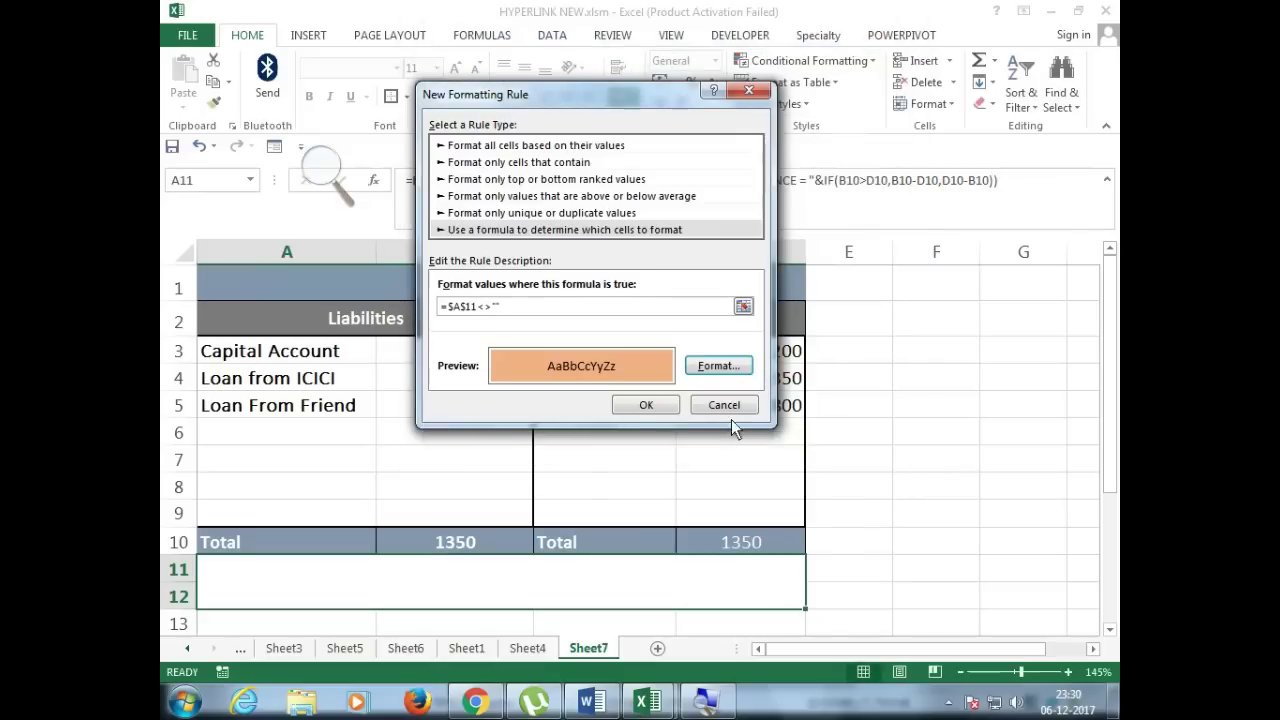
pyautogui.click(650, 402)
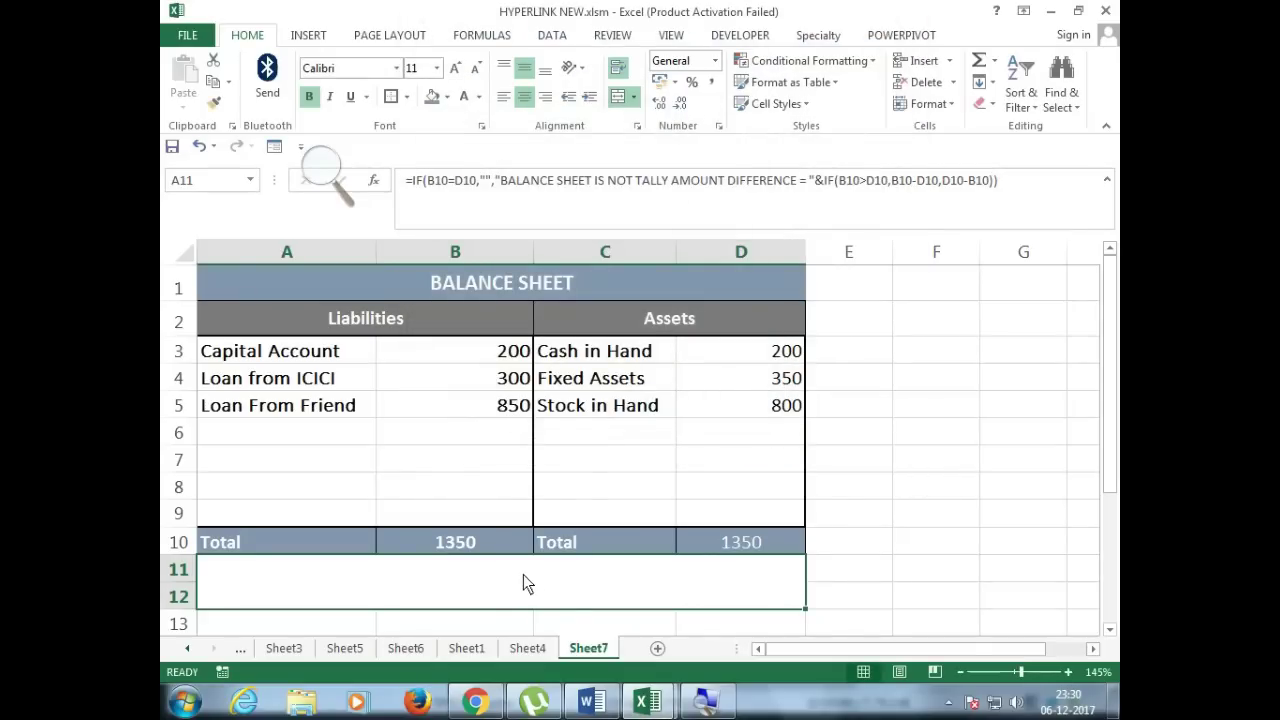
# Change the Loan From Friend amount under Liabilities to 50 to test the message highlighting.
pyautogui.click(490, 410)
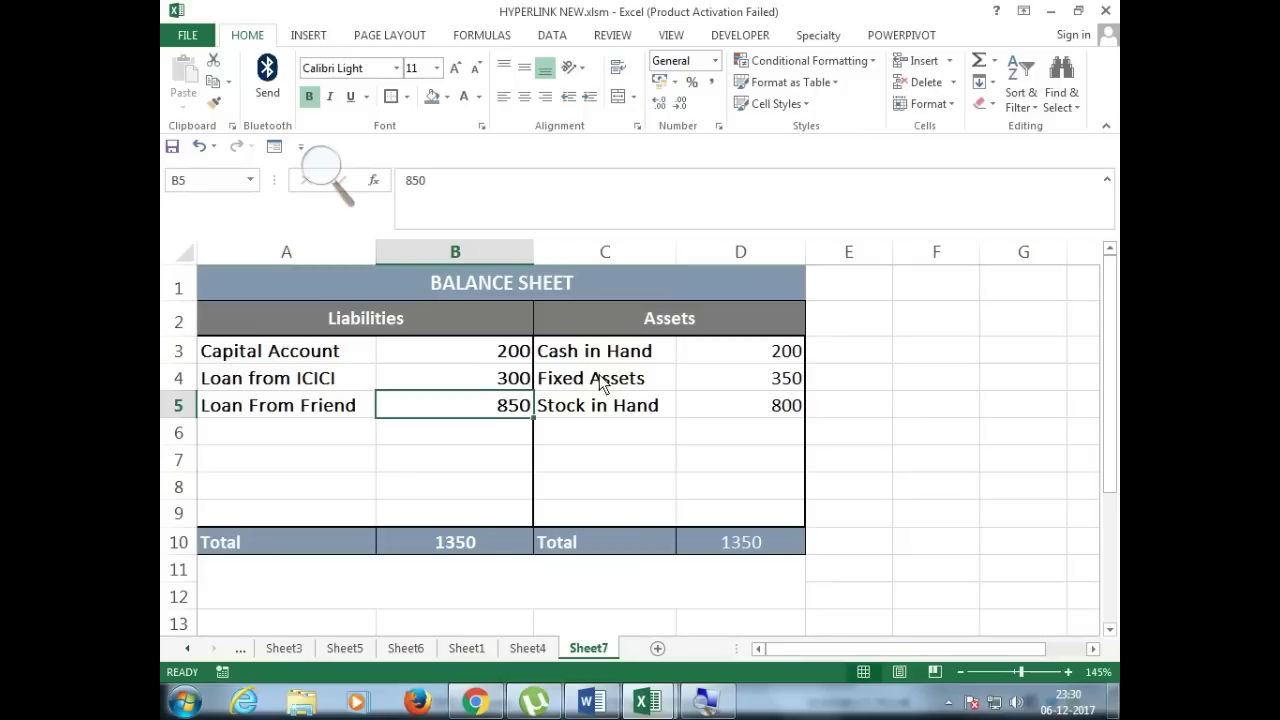
pyautogui.write('50')
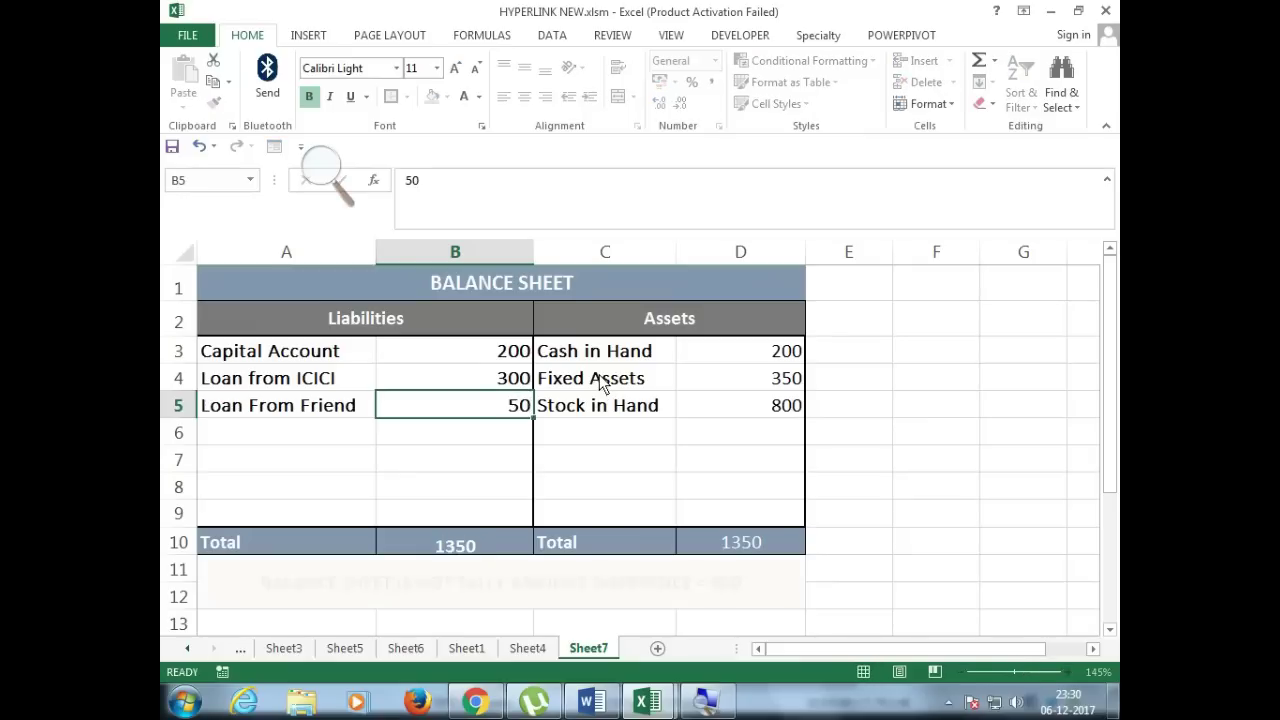
pyautogui.press('Return')
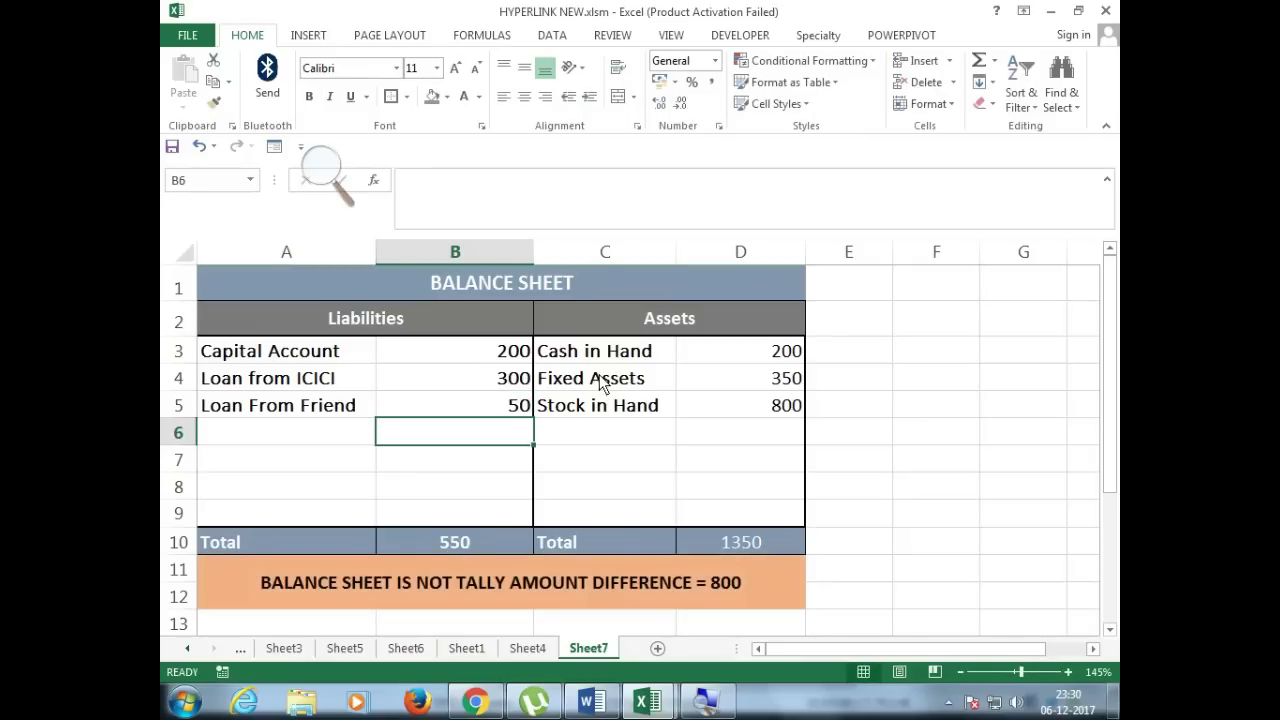